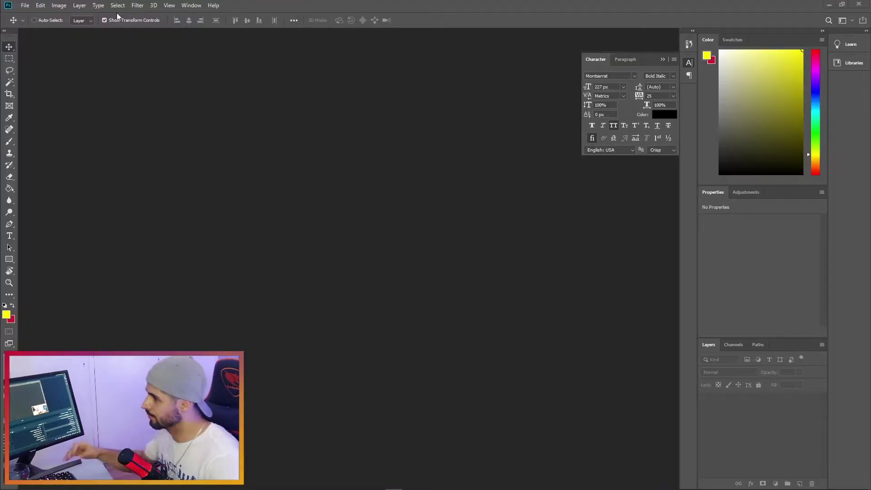
- Create a new document 500 by 500 pixels with a resolution of 72 pixels per inch
left_click(25, 5)
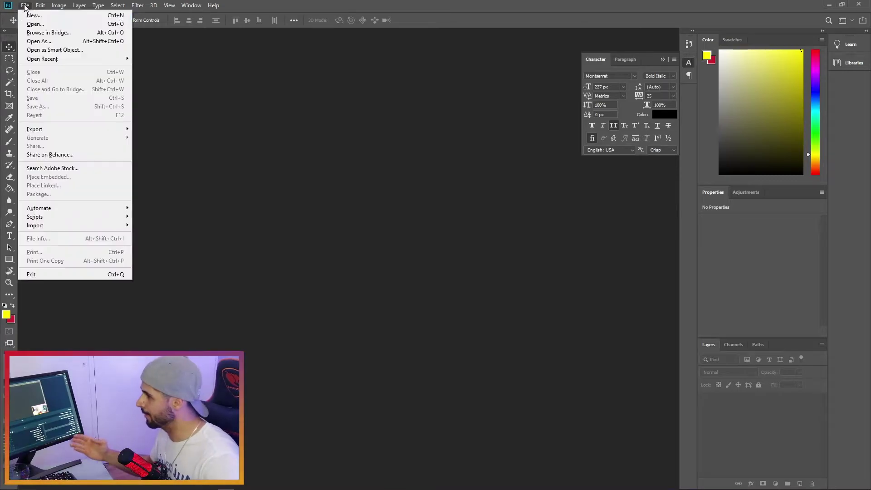
left_click(34, 15)
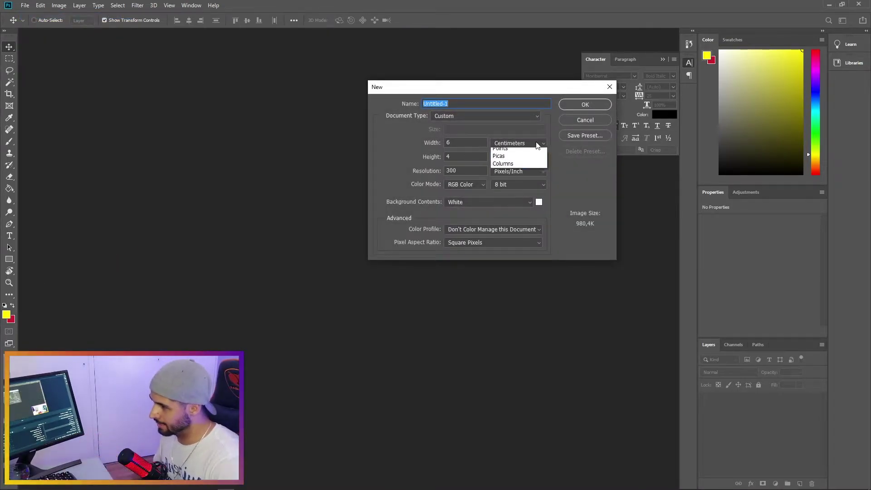
left_click(528, 153)
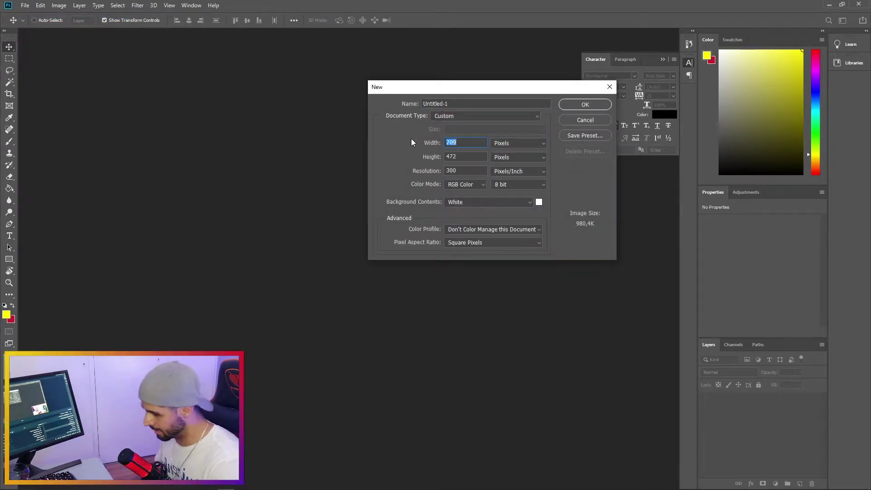
type("500")
key("Tab")
type("500")
key("Tab")
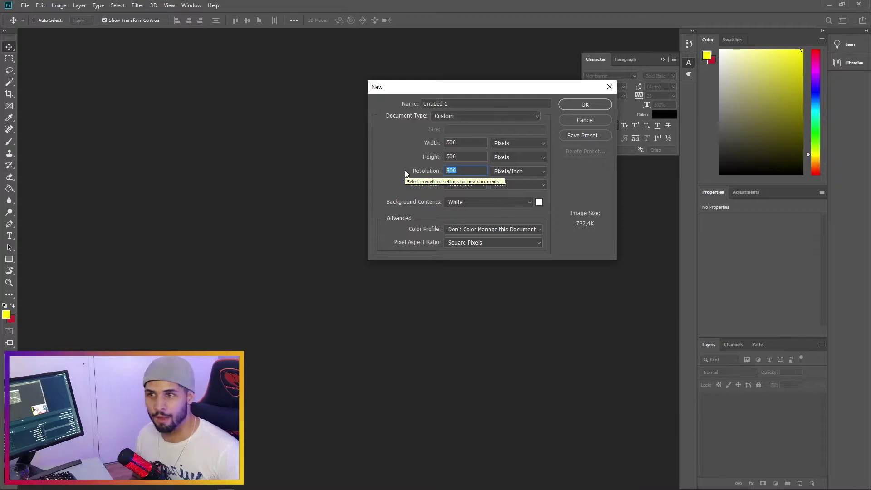
type("72")
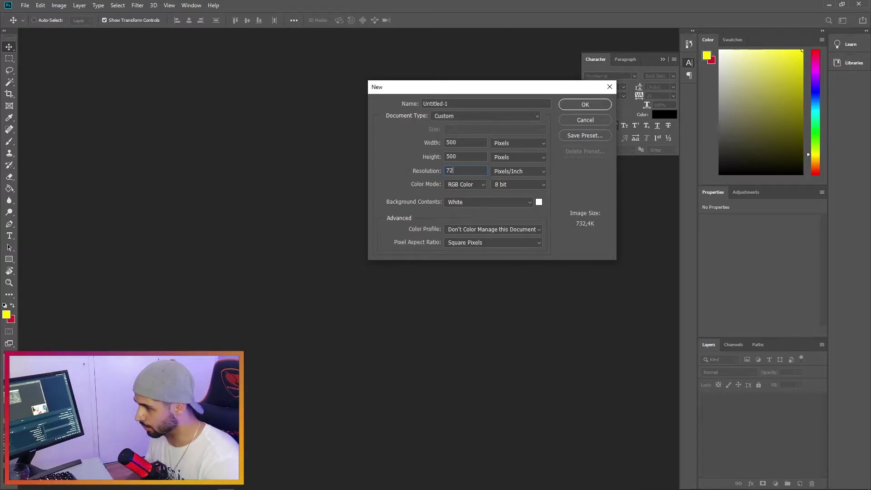
left_click(589, 105)
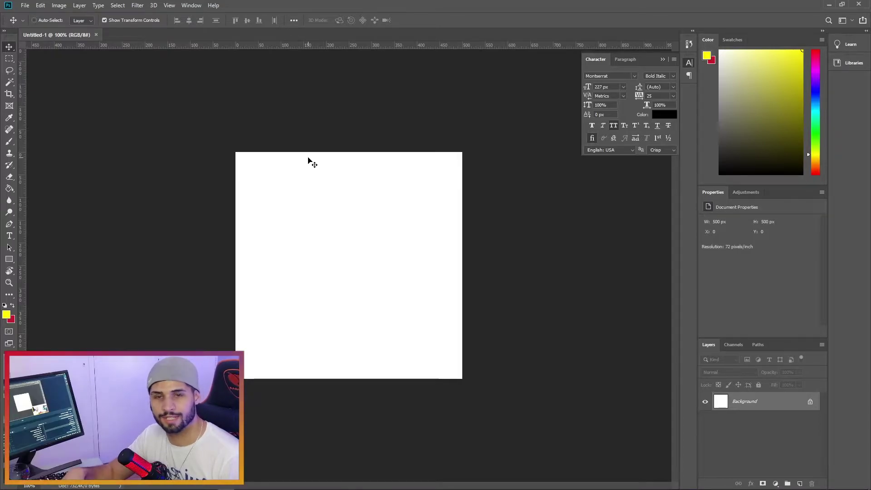
- Place profile photo.jpg on the canvas, enlarged to about 1301 × 731 px with the face filling the square
mouse_move(101, 486)
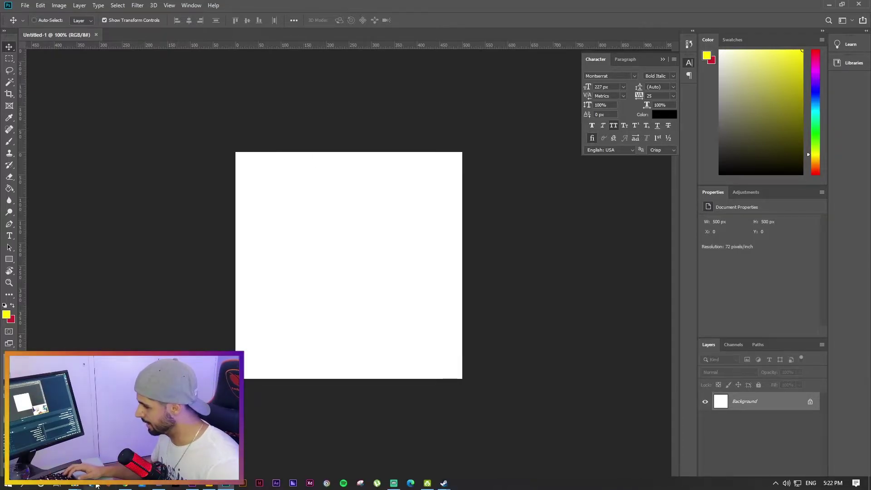
left_click(101, 485)
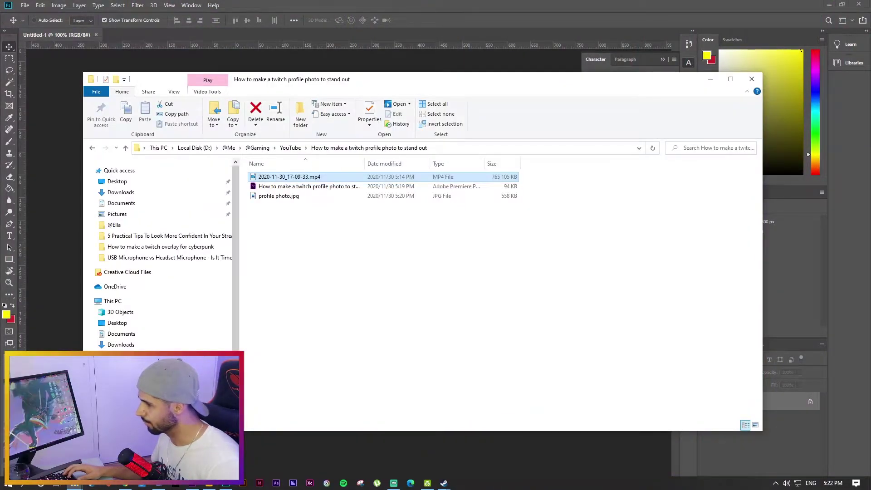
left_click_drag(279, 196, 125, 214)
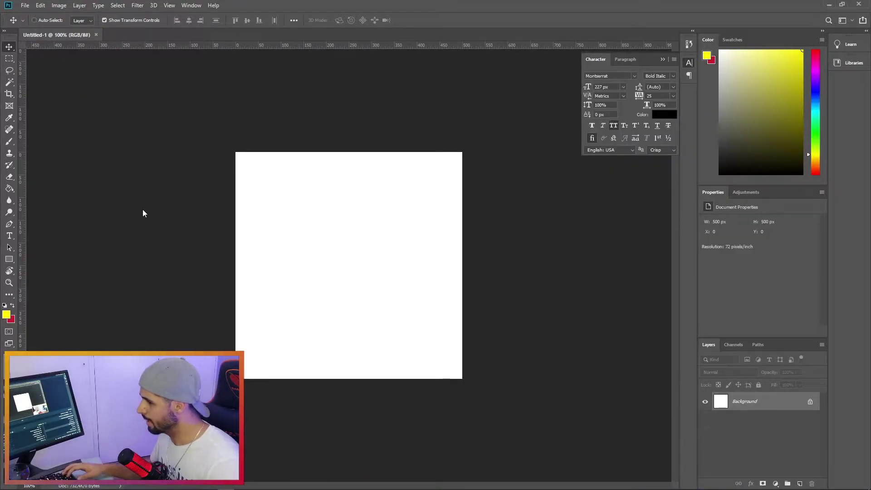
left_click_drag(348, 200, 414, 99)
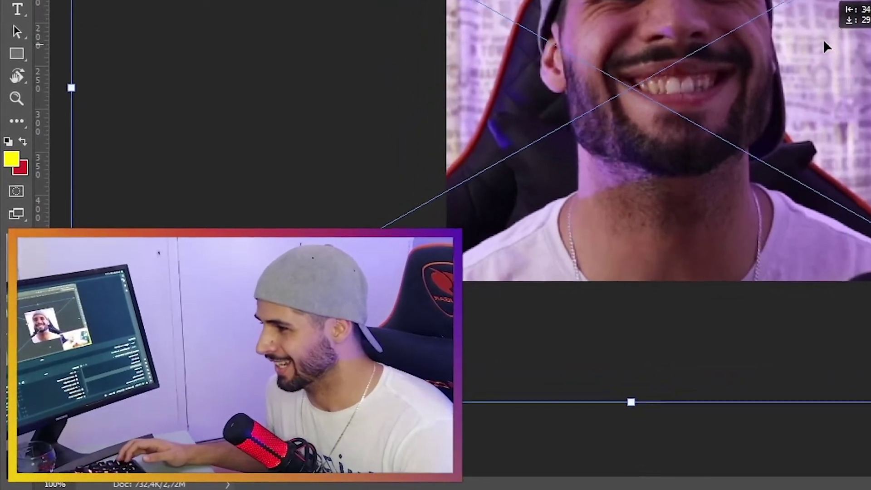
left_click_drag(824, 41, 838, 55)
left_click_drag(443, 262, 444, 255)
key("Return")
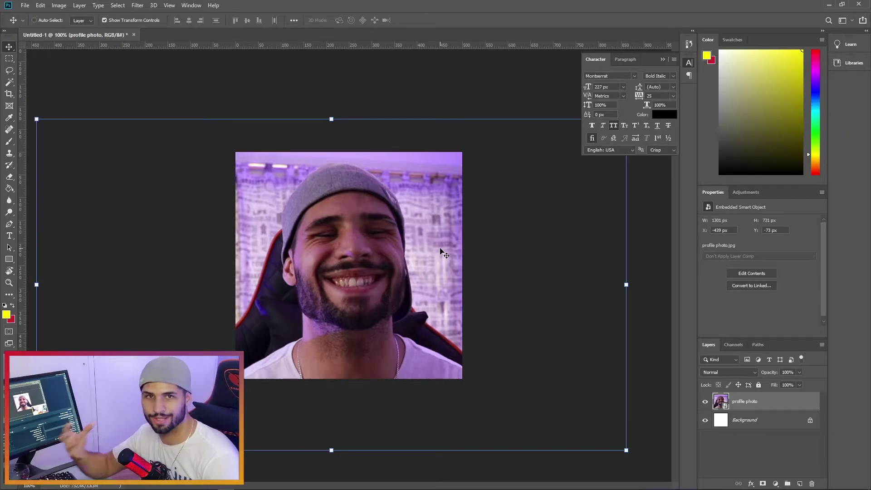
- Start a Camera Raw filter on the photo with exposure +0.35, contrast +13, highlights +22, shadows +20, whites -18 and blacks +8
left_click(187, 5)
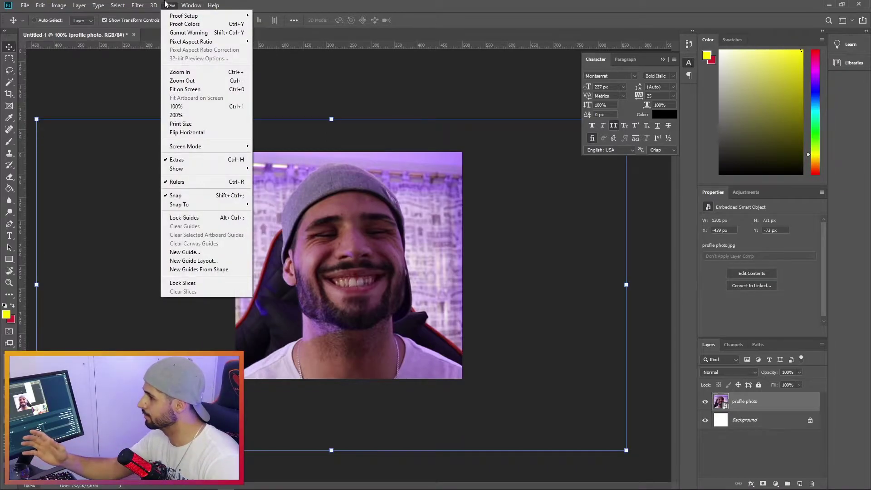
mouse_move(138, 5)
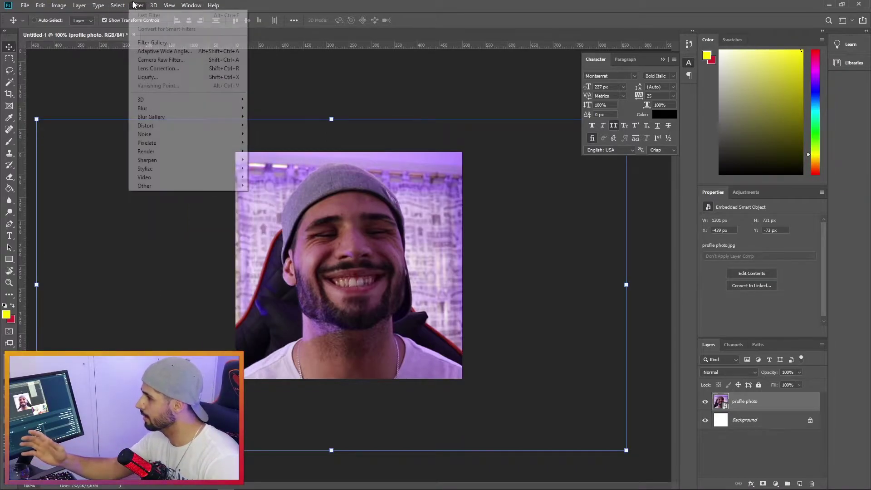
left_click(164, 60)
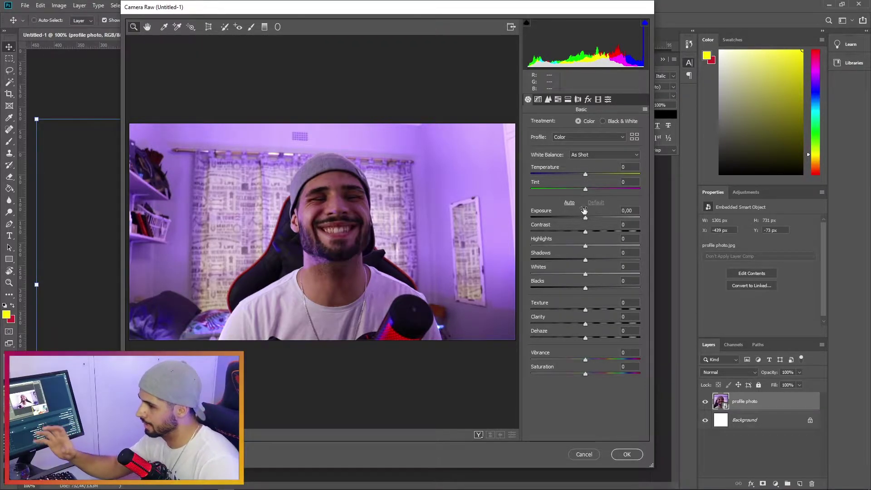
left_click_drag(586, 220, 599, 263)
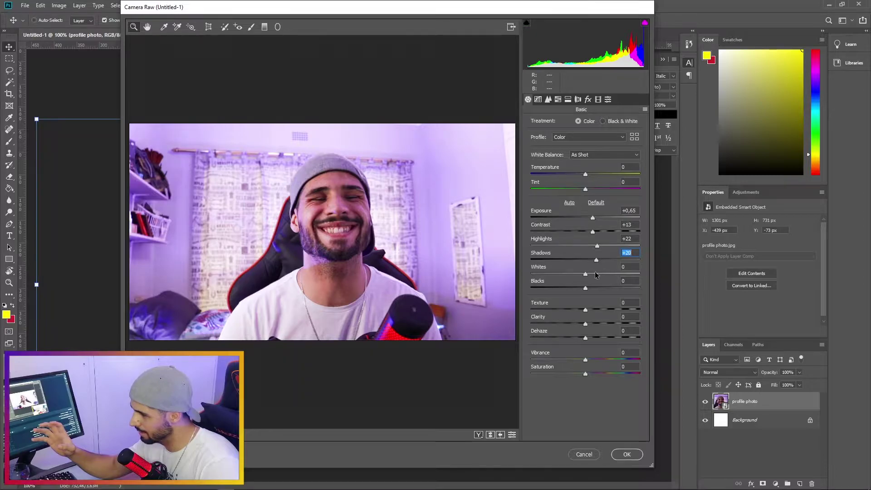
left_click(512, 435)
left_click(512, 435)
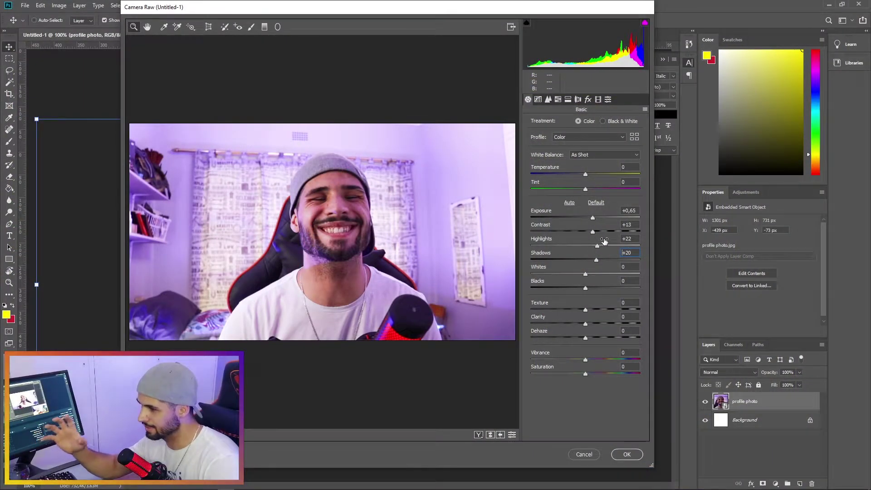
mouse_move(586, 275)
left_mouse_down()
mouse_move(567, 278)
mouse_move(589, 288)
left_mouse_up()
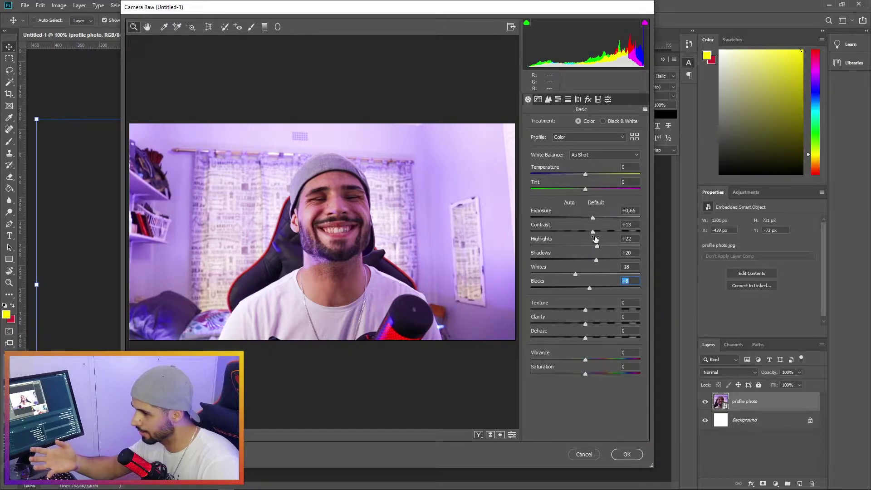
left_click_drag(593, 219, 590, 219)
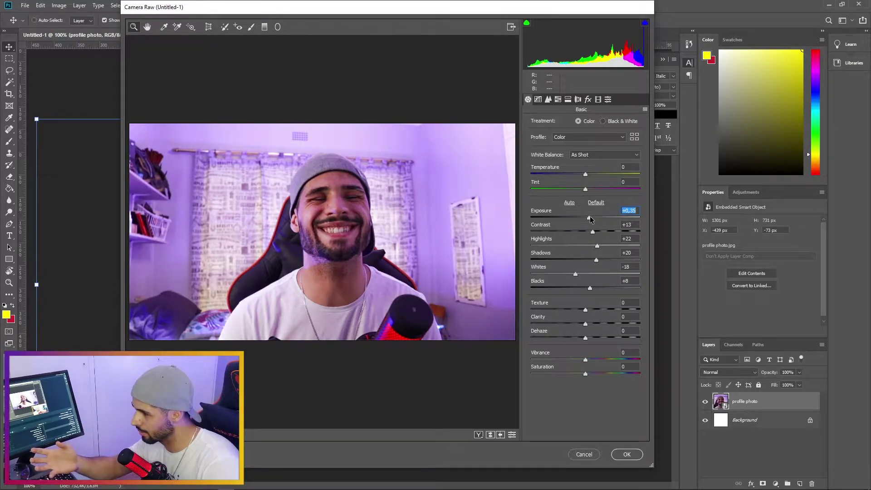
left_click_drag(586, 310, 678, 312)
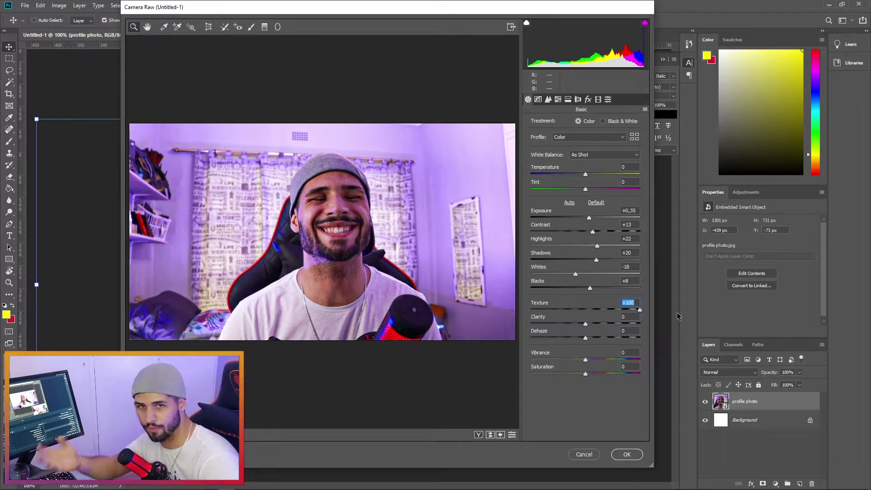
left_click_drag(640, 310, 622, 310)
key("ctrl+z")
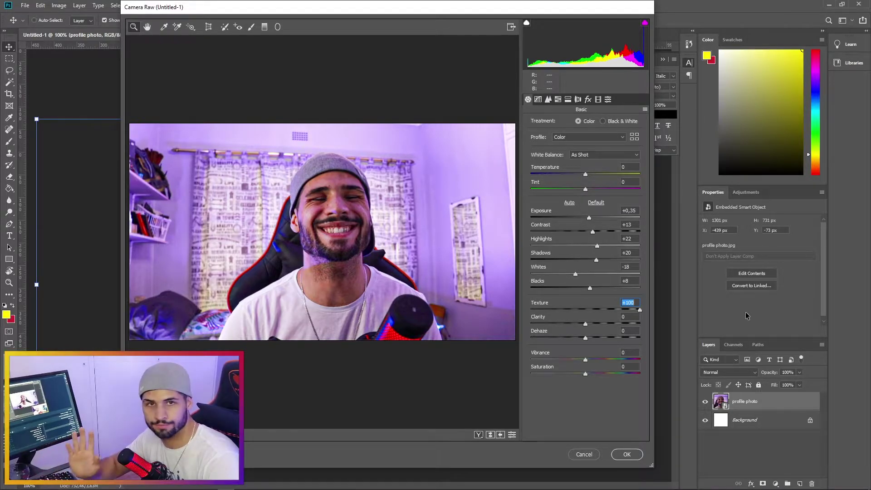
- Set texture to +16, clarity to -14, dehaze to +28 and vibrance to +4, and apply the Camera Raw filter
left_click(595, 310)
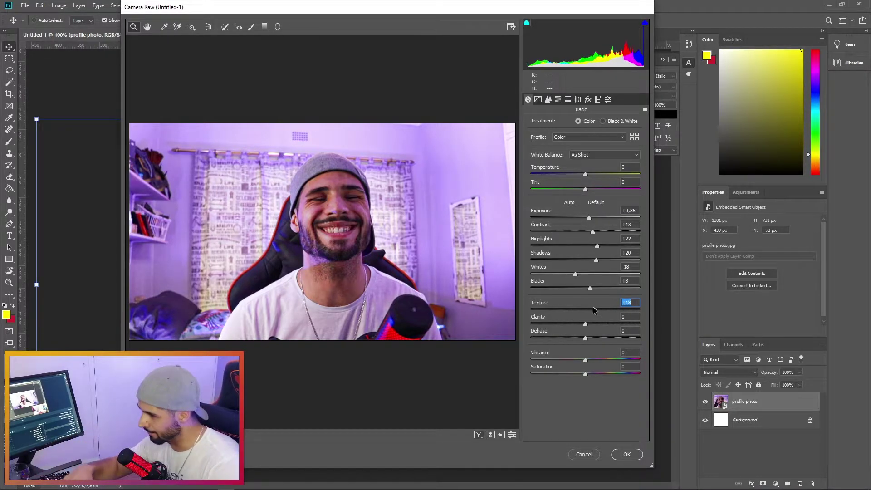
mouse_move(591, 310)
left_mouse_down()
mouse_move(583, 310)
mouse_move(593, 312)
left_mouse_up()
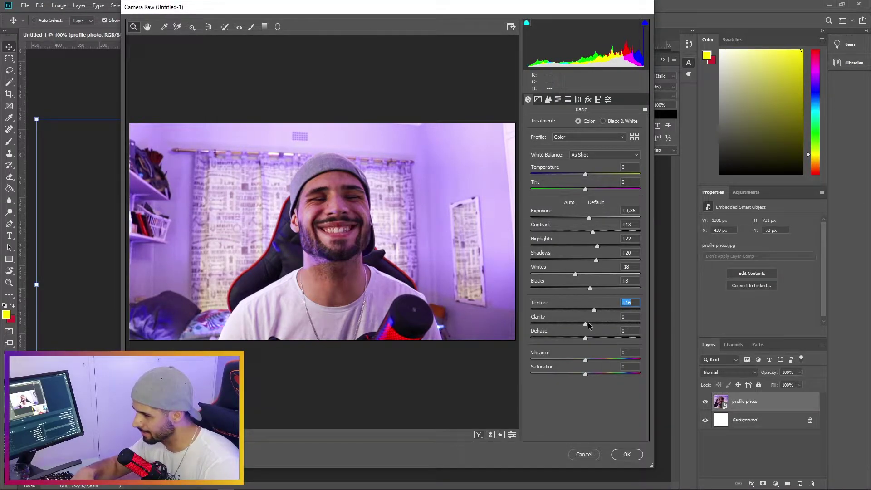
left_click(574, 323)
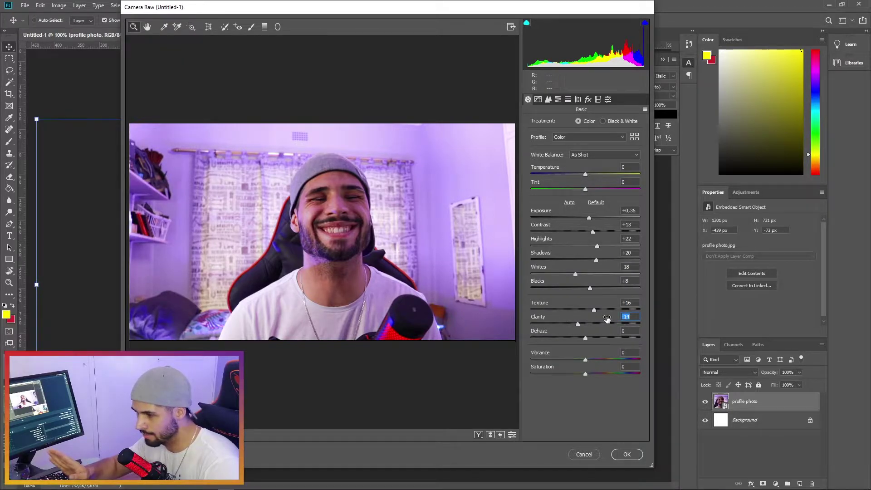
left_click_drag(586, 336, 587, 361)
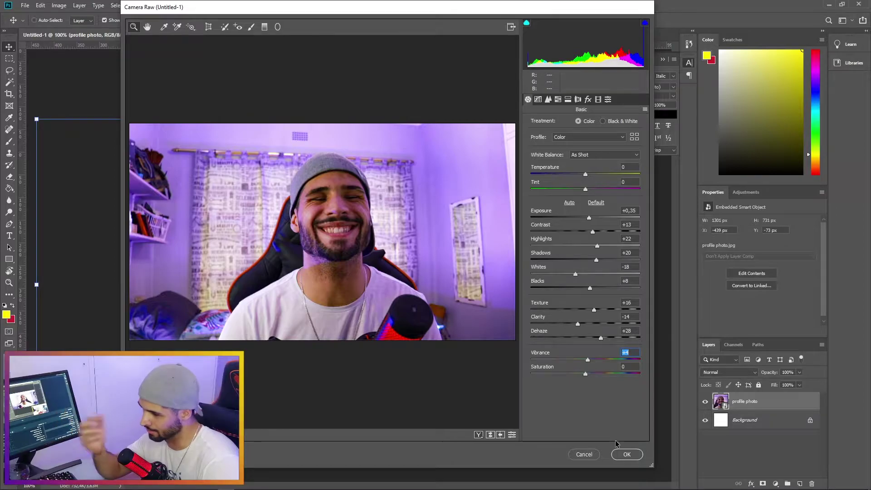
left_click(626, 454)
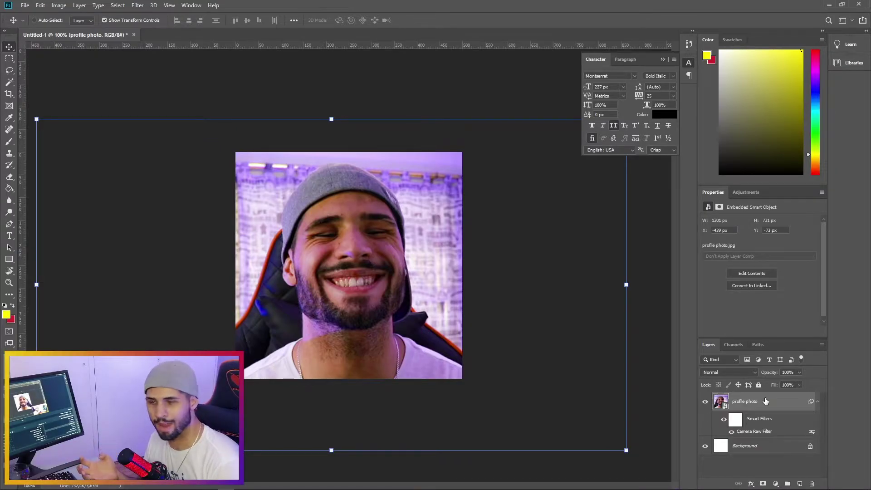
- Scale the profile photo down to about 1023 × 575 px and reposition it to show the head and shoulders
key("ctrl+t")
left_click(447, 191)
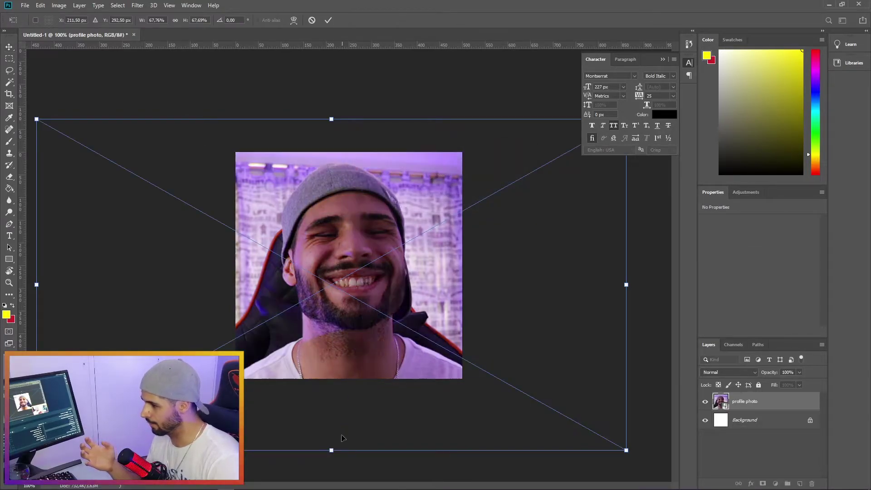
left_click_drag(331, 450, 347, 395)
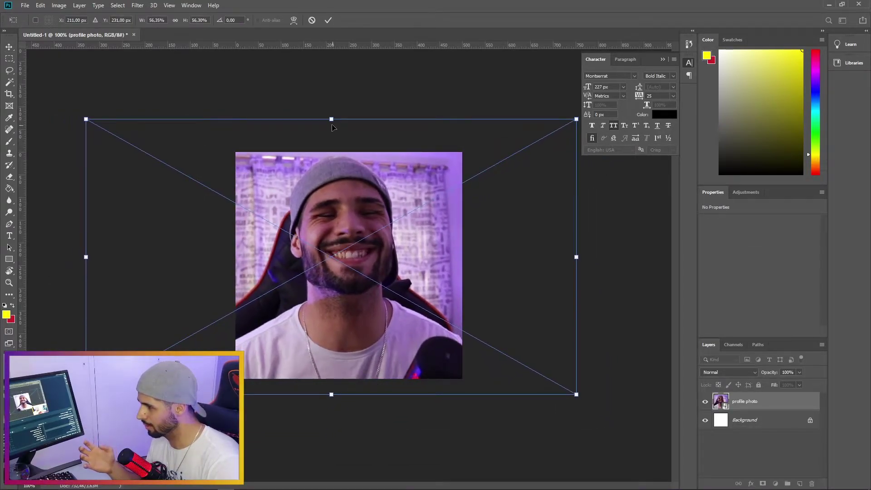
left_click_drag(332, 130, 333, 144)
left_click_drag(366, 229, 377, 247)
key("Return")
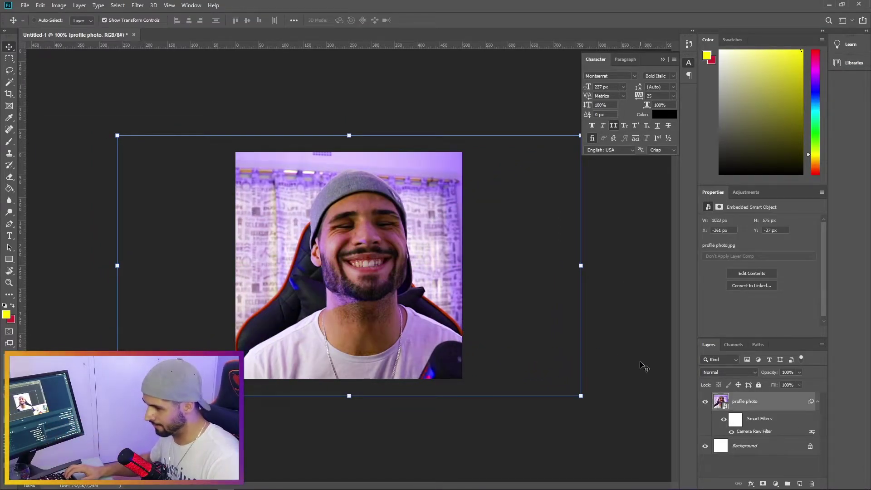
- Start a Pen tool path at the canvas's right edge and trace up along the chair's outer edge
key("z")
left_click_drag(480, 323, 492, 318)
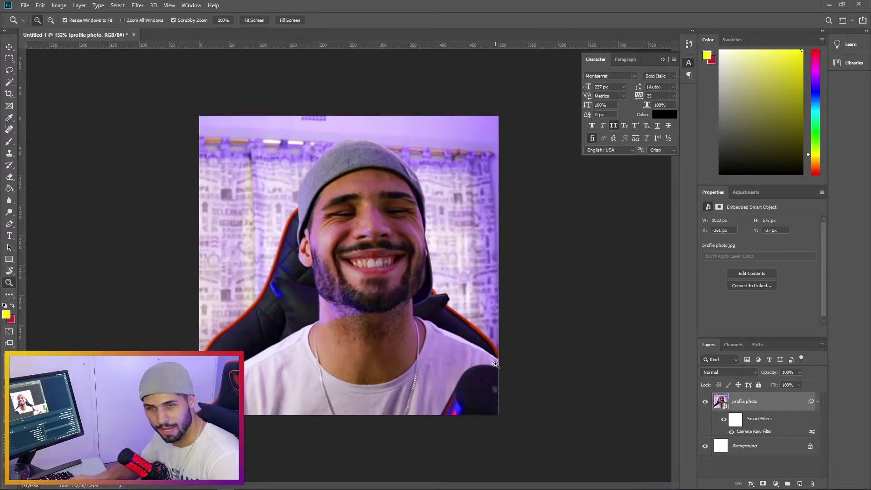
key("p")
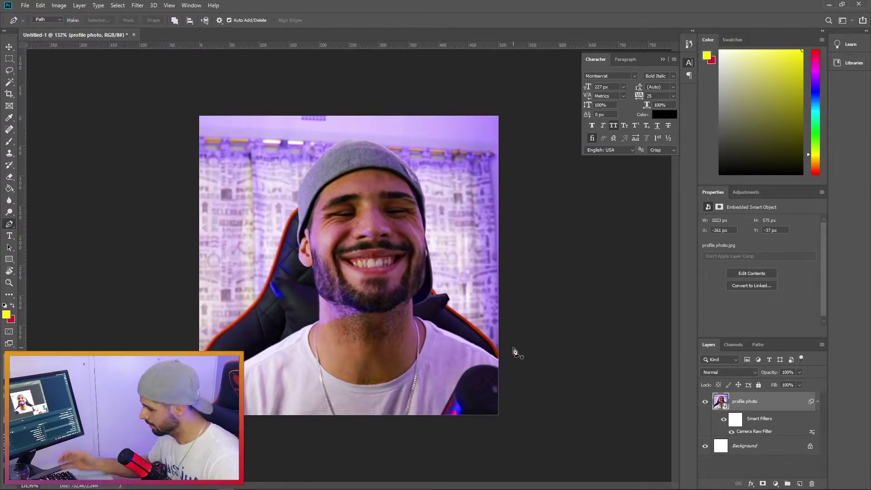
scroll(503, 363, "up", 1)
scroll(502, 363, "up", 1)
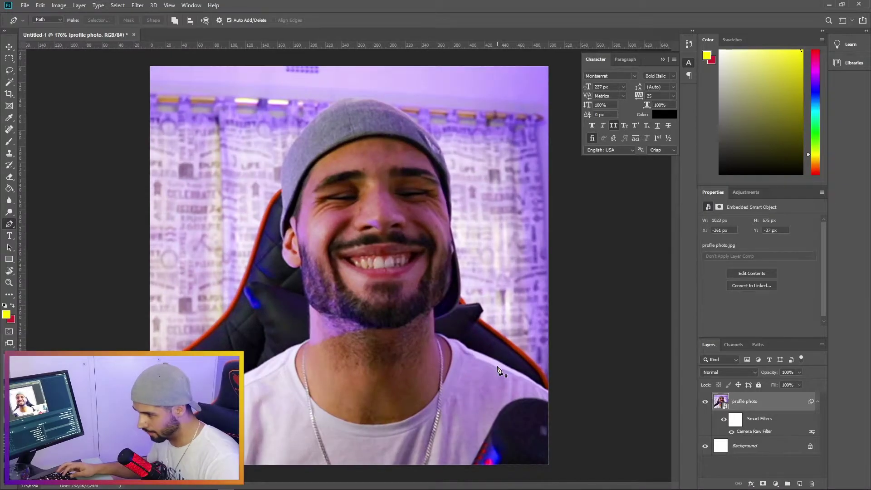
scroll(500, 370, "up", 1)
left_click_drag(494, 381, 463, 380)
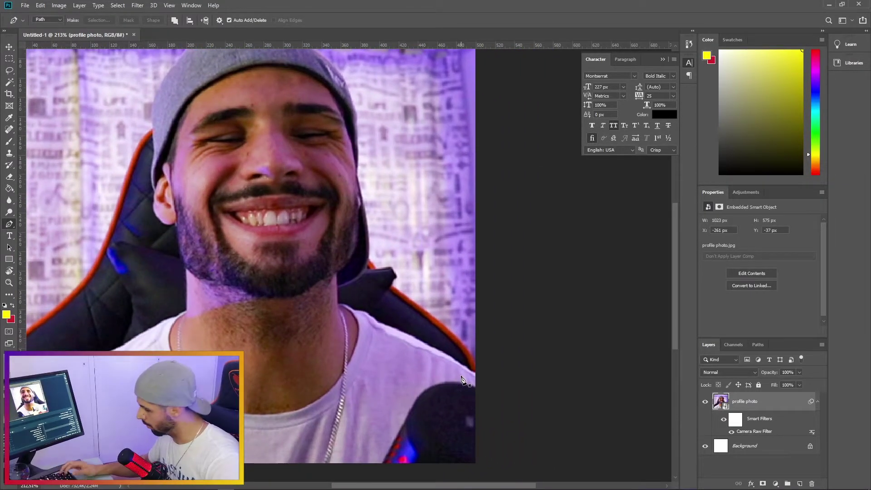
scroll(477, 372, "up", 3)
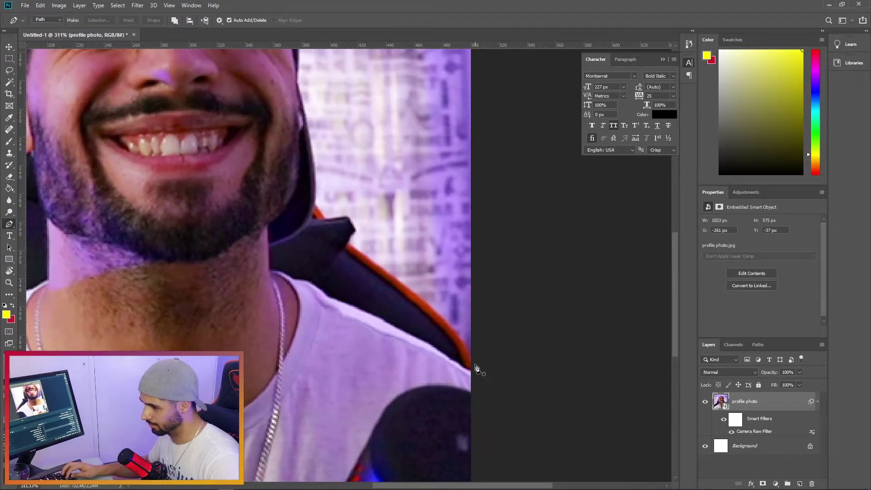
left_click(478, 374)
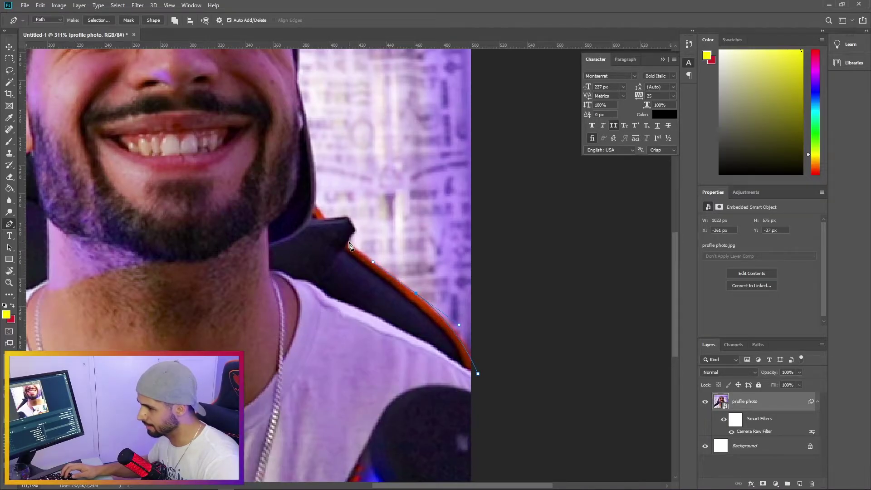
left_click_drag(326, 221, 388, 298)
left_click(377, 283)
- Continue the pen path with curved points up and around the outline of the cap
left_click(366, 187, "alt")
left_click_drag(365, 187, 360, 318)
left_click(360, 160)
left_click(343, 176)
left_click_drag(361, 227, 465, 312)
left_click(330, 192)
left_click_drag(253, 199, 234, 216)
left_click(252, 199, "alt")
- Continue the pen path down the chair's other outer edge and shoulder, and close it outside the canvas below the shirt
left_click_drag(174, 384, 295, 267)
left_click(283, 229)
left_click_drag(249, 285, 237, 328)
left_click_drag(237, 328, 188, 390)
left_click_drag(189, 389, 210, 277)
left_click_drag(156, 331, 147, 358)
scroll(452, 362, "down", 3)
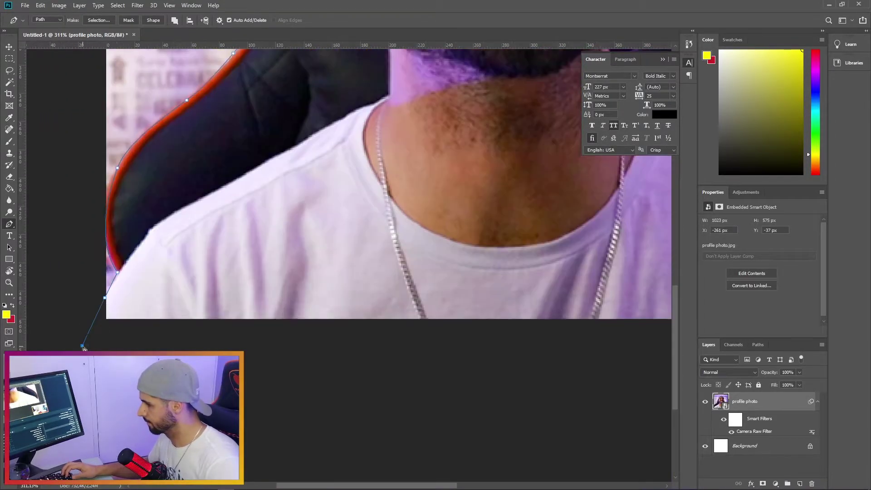
scroll(453, 362, "up", 1)
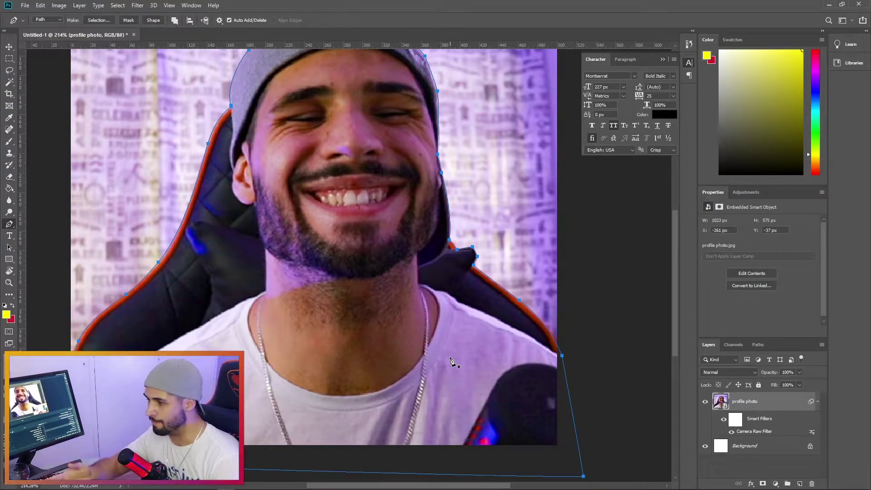
- Make a selection from the path with a 0-pixel feather and copy the selected person and chair to a new layer
right_click(375, 312)
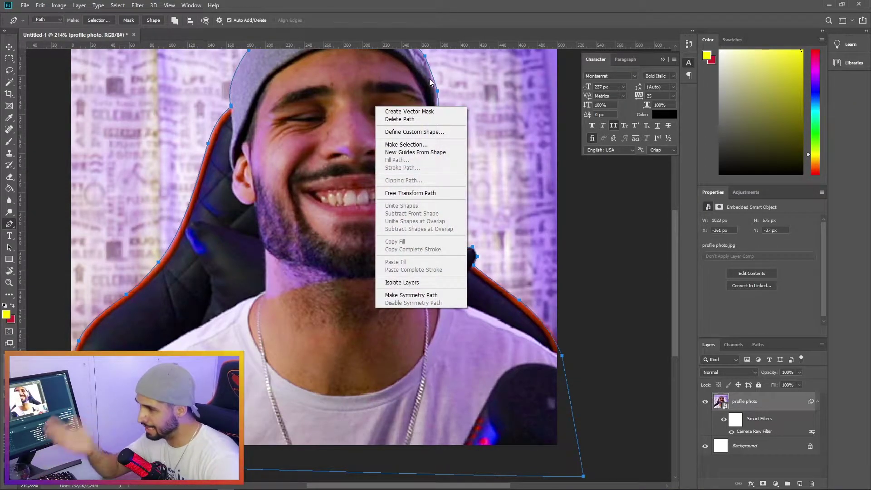
left_click(420, 143)
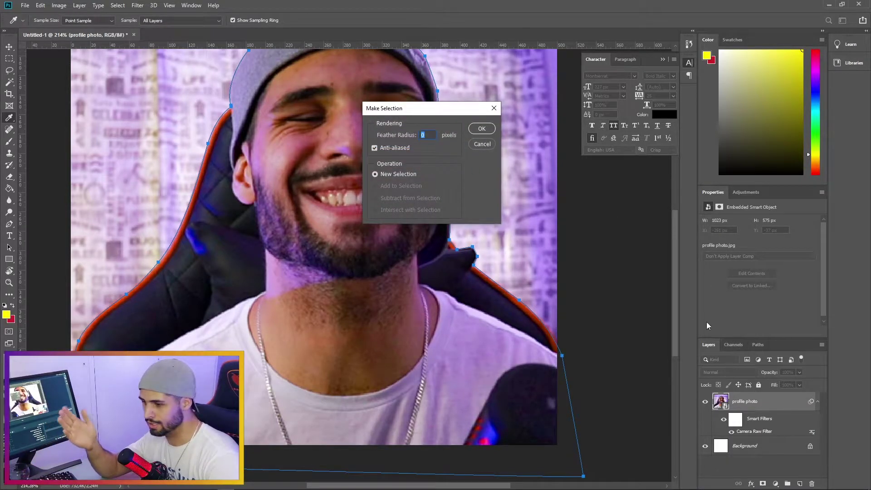
left_click(481, 130)
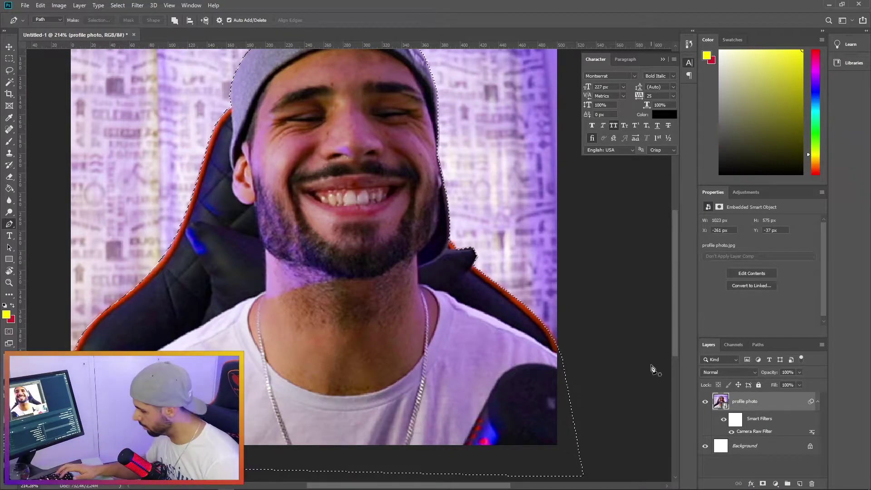
key("ctrl+j")
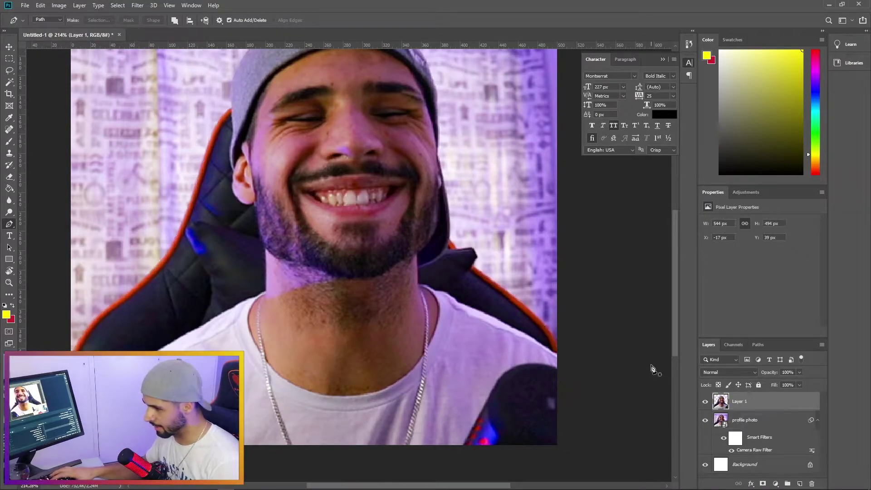
- Check the cutout by hiding the profile photo layer and showing it again
left_click(703, 423)
key("z")
left_click_drag(486, 212, 416, 283)
left_click(706, 420)
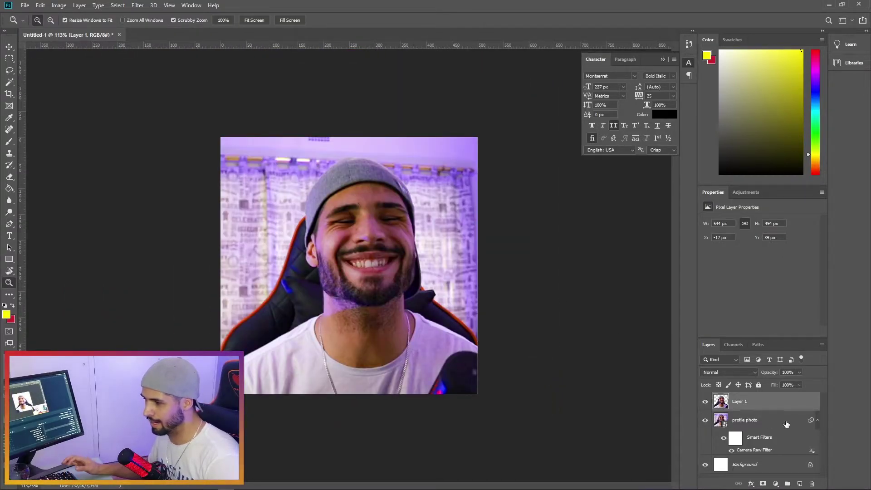
- Duplicate the profile photo layer and apply a Gaussian Blur with an 8.8-pixel radius to the copy
left_click(790, 424)
key("ctrl+j")
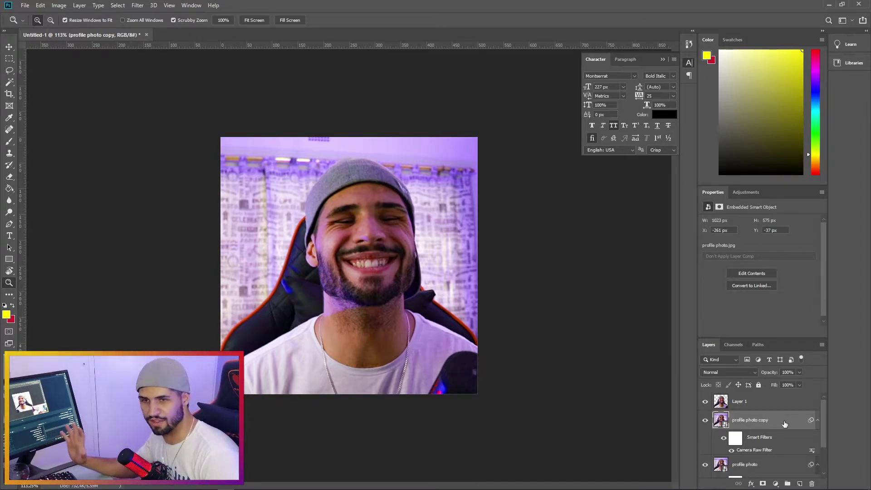
left_click(138, 5)
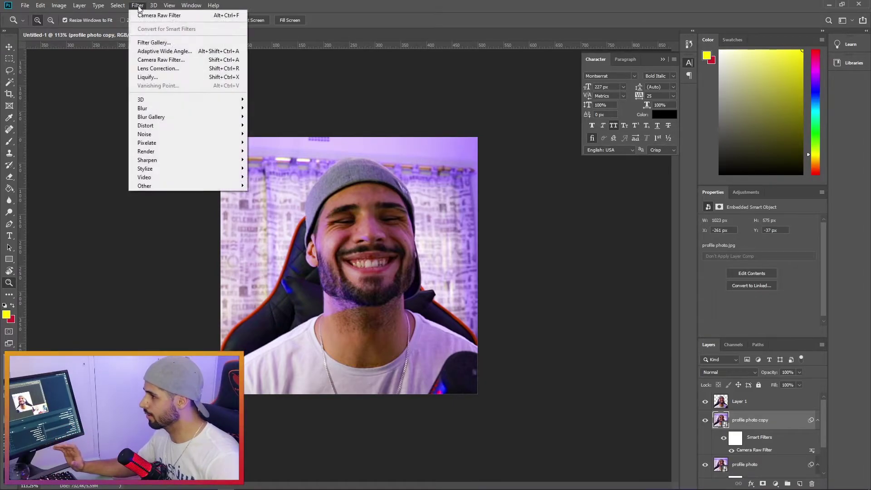
mouse_move(176, 110)
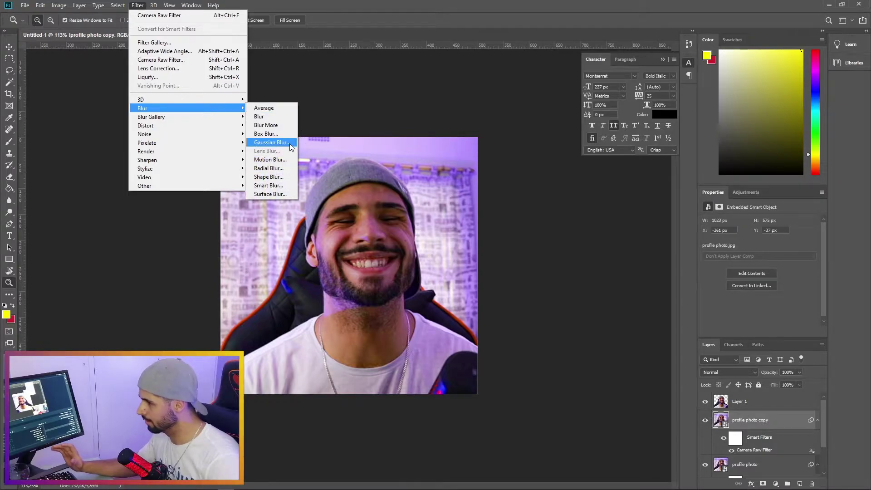
left_click(289, 143)
left_click_drag(551, 237, 547, 236)
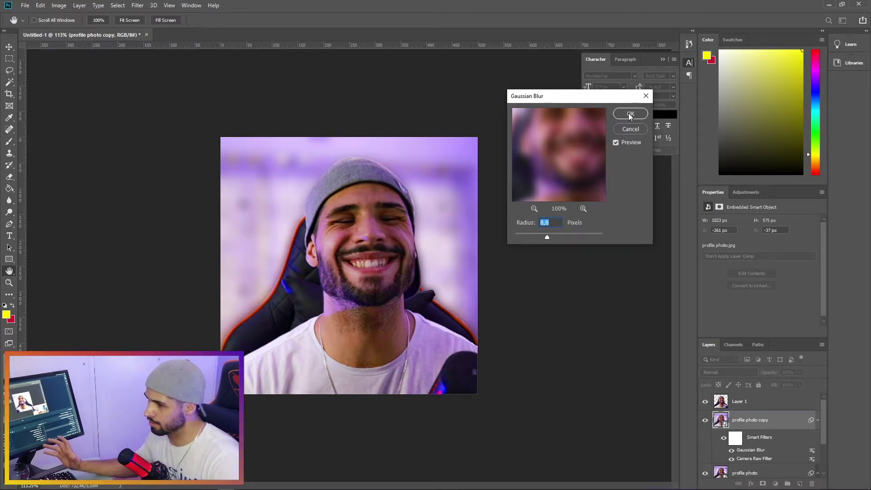
left_click(631, 115)
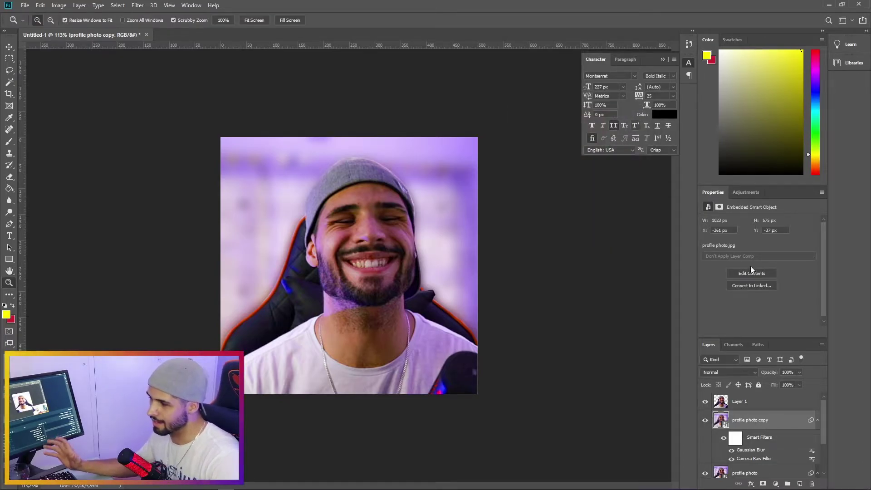
- Duplicate the cutout Layer 1, hide the original and select the copy
left_click(763, 399)
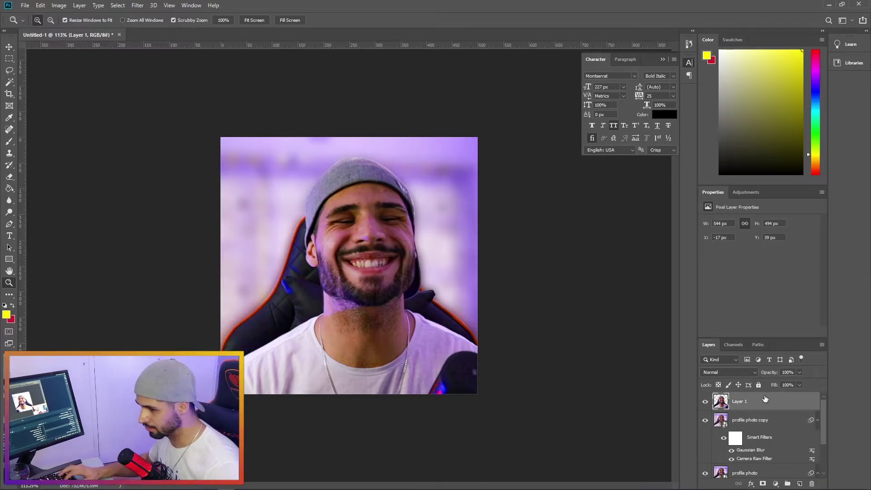
key("ctrl+j")
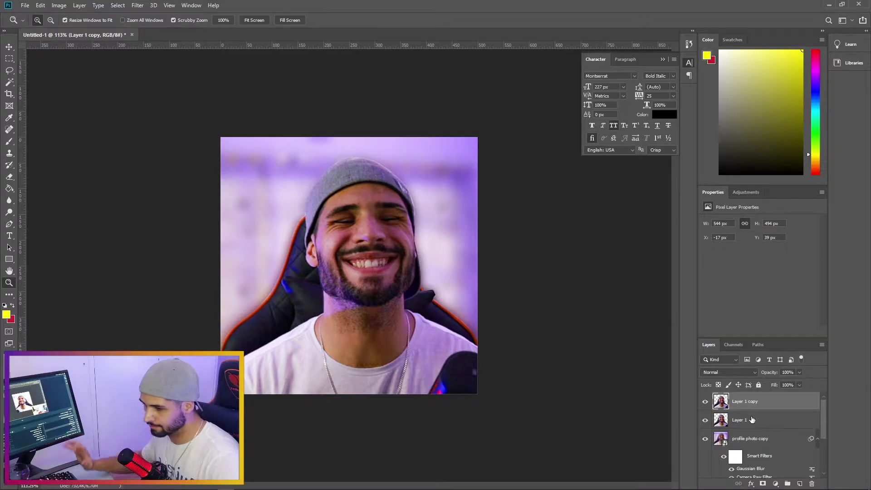
left_click(768, 423)
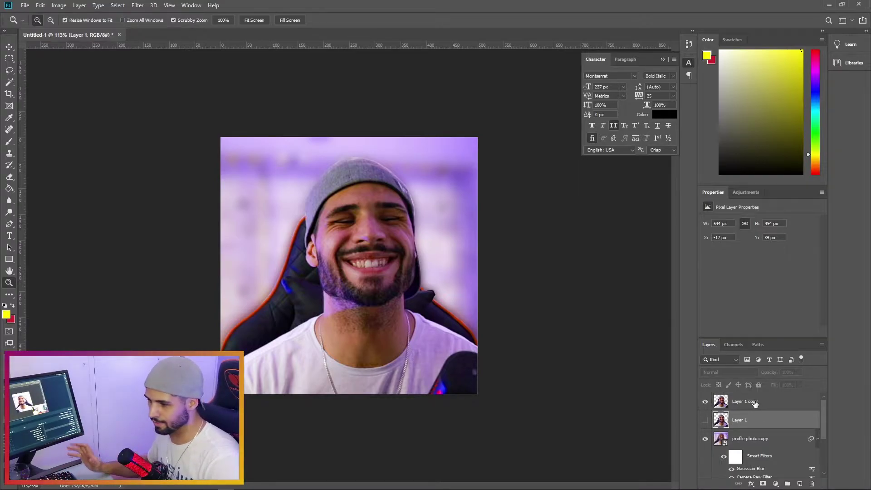
left_click(755, 403)
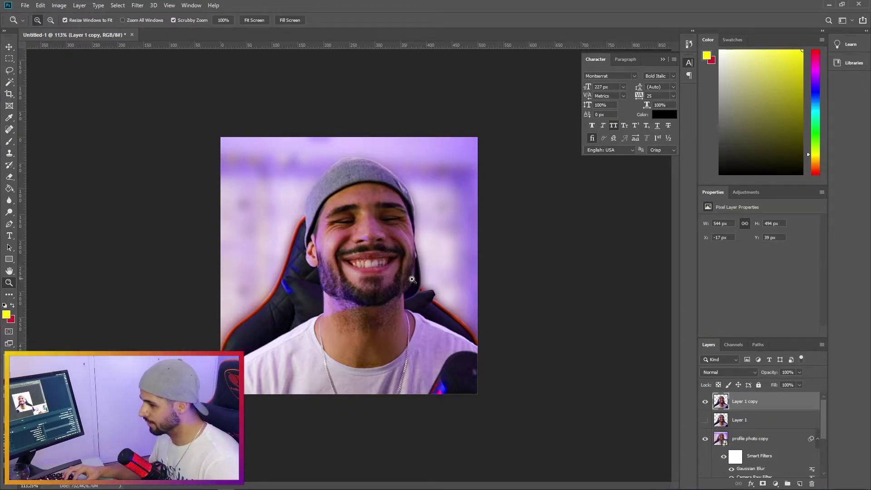
- Soften the outline of the person and chair on Layer 1 copy using the Blur tool, size 200 at 100% strength
key("v")
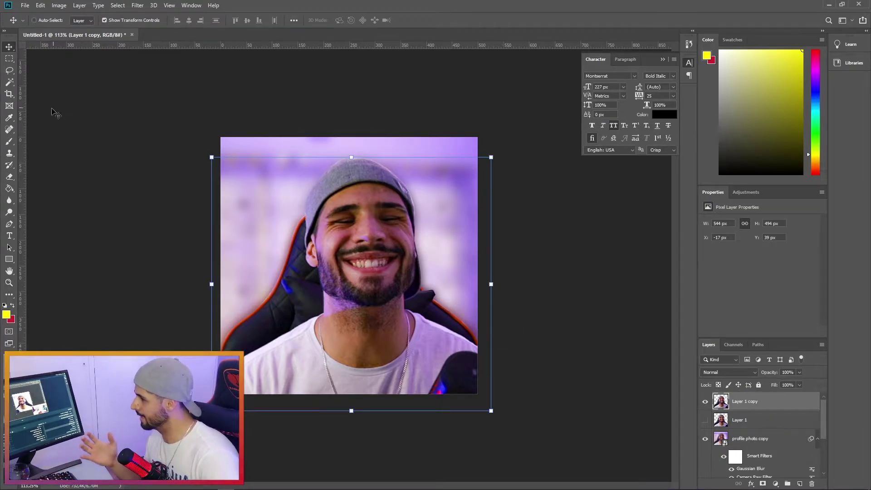
right_click(9, 200)
left_click(48, 203)
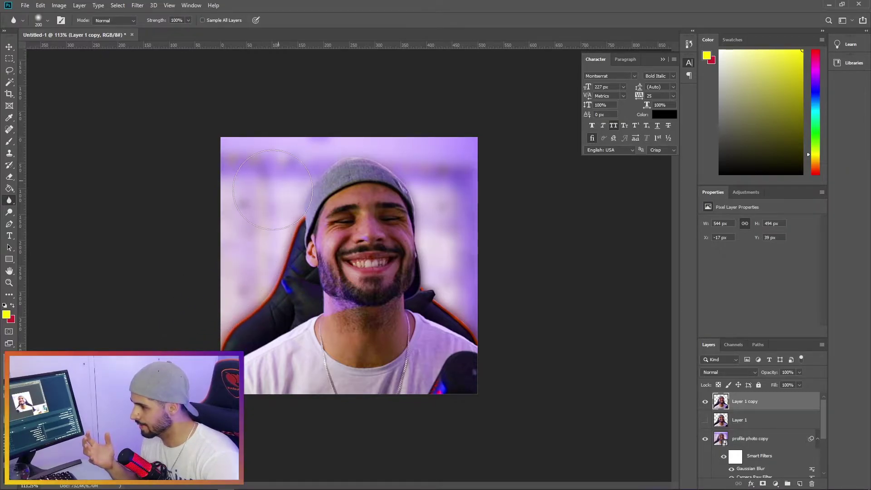
mouse_move(303, 148)
left_mouse_down()
mouse_move(331, 113)
mouse_move(413, 121)
mouse_move(432, 132)
mouse_move(463, 276)
mouse_move(490, 298)
mouse_move(451, 253)
mouse_move(443, 171)
mouse_move(453, 163)
left_mouse_up()
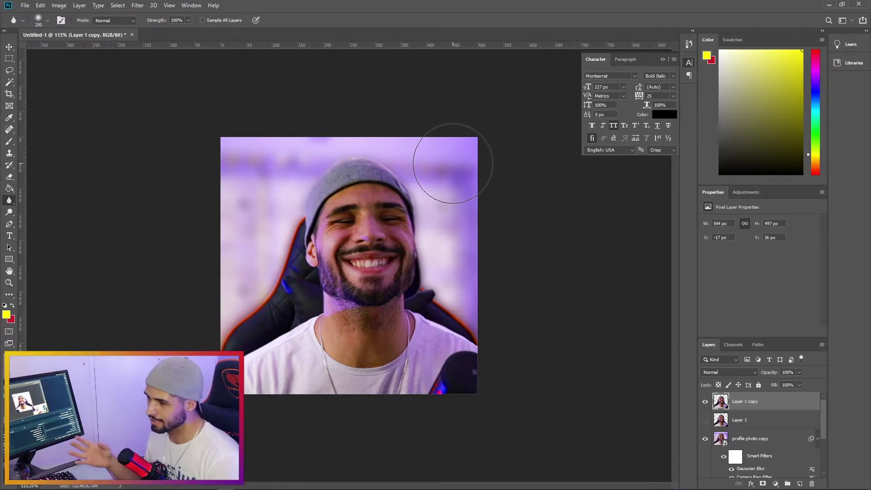
key("v")
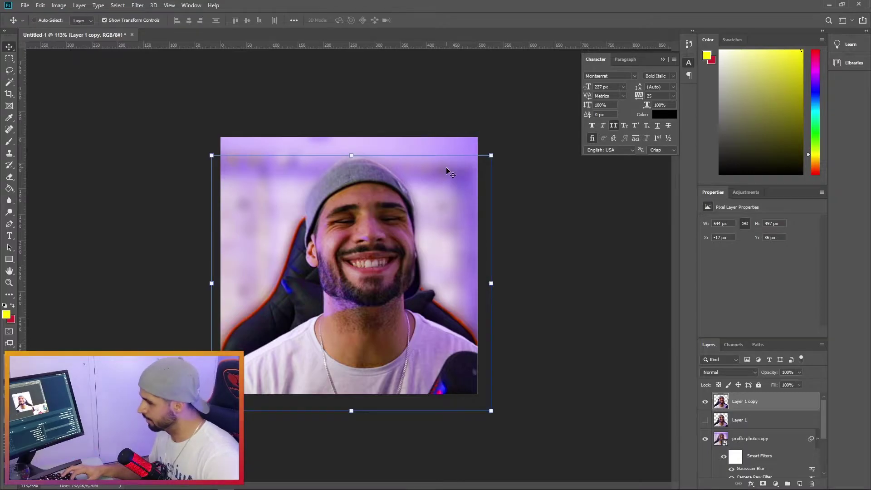
- Add a Drop Shadow layer style to Layer 1 copy and set the shadow colour to white, ffffff
right_click(743, 404)
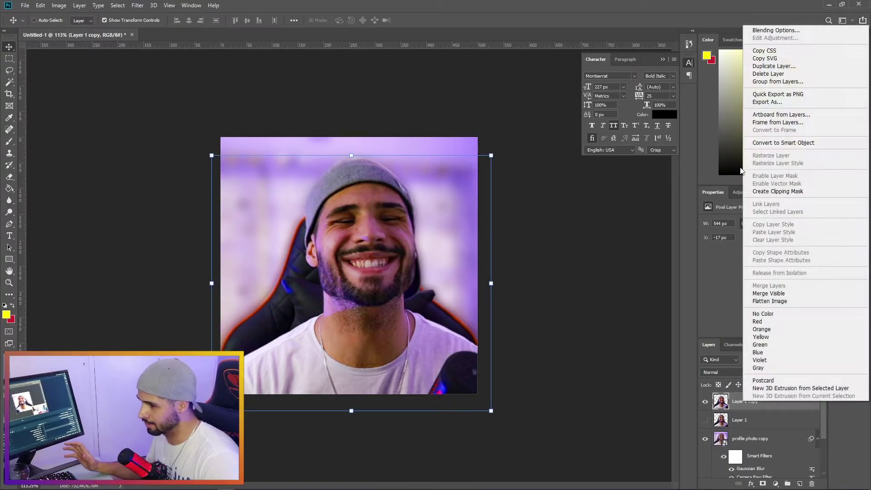
left_click(782, 31)
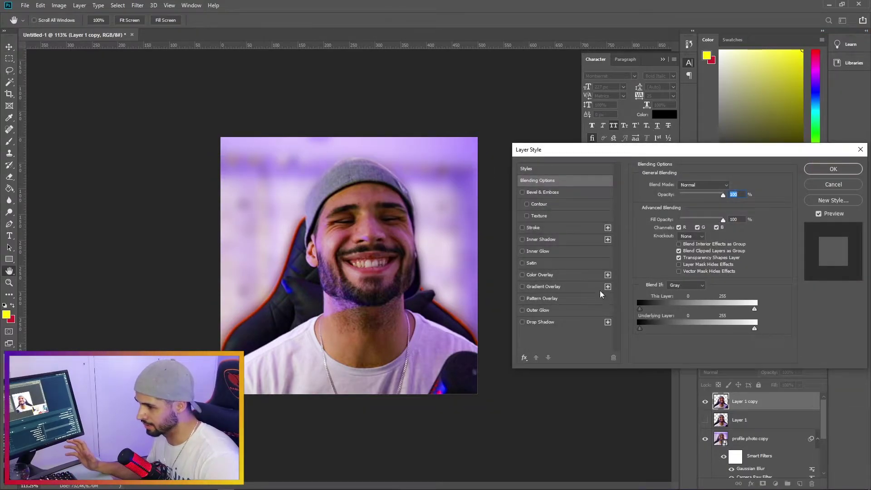
left_click(535, 321)
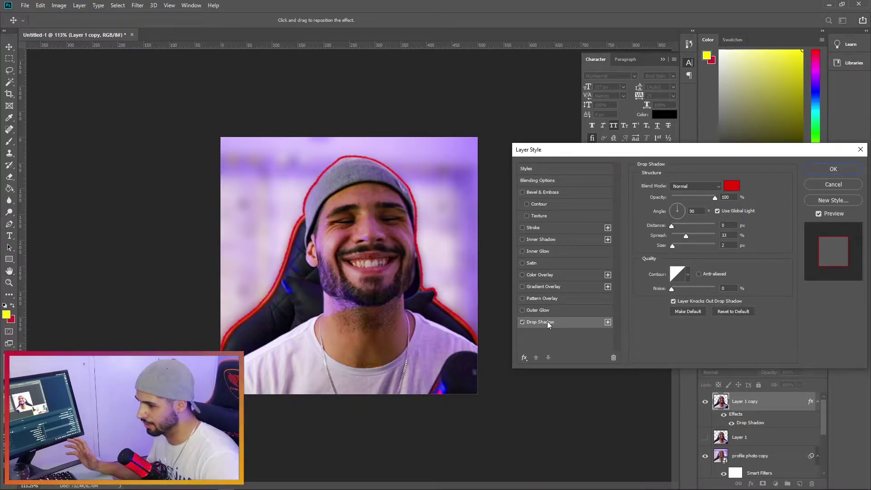
left_click(732, 185)
type("ffffff")
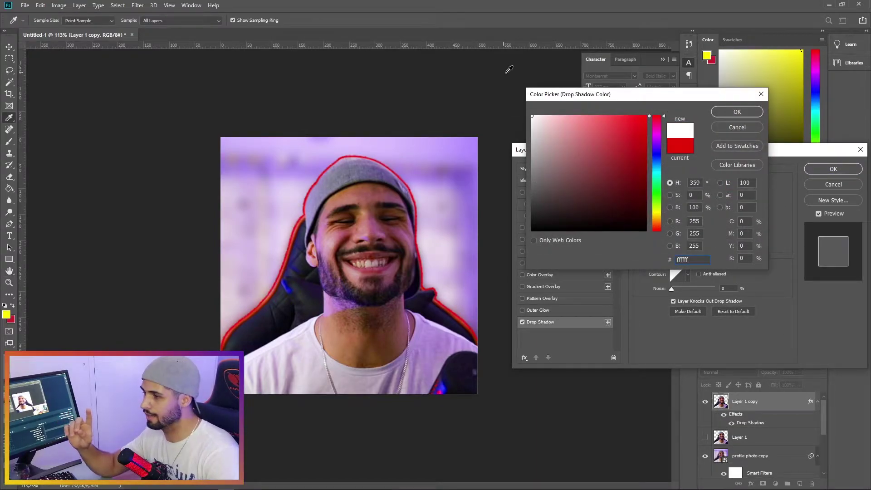
left_click(726, 114)
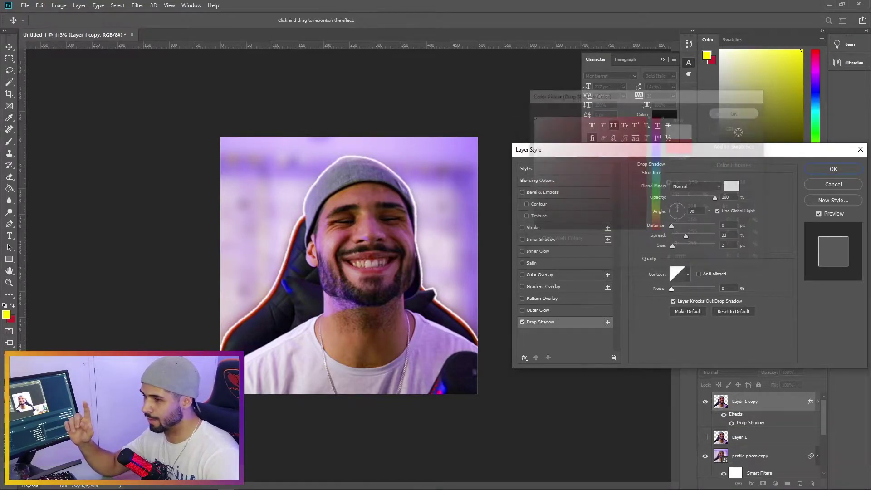
- Keep the shadow distance at 0 px, adjust its size and spread into a soft white glow, and apply the layer style
left_click(672, 225)
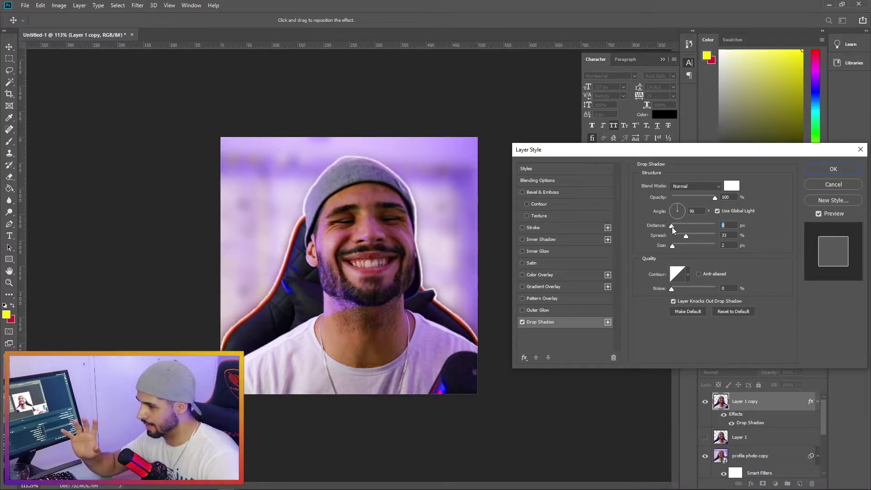
left_click_drag(675, 244, 683, 235)
left_click(685, 235)
left_click(815, 168)
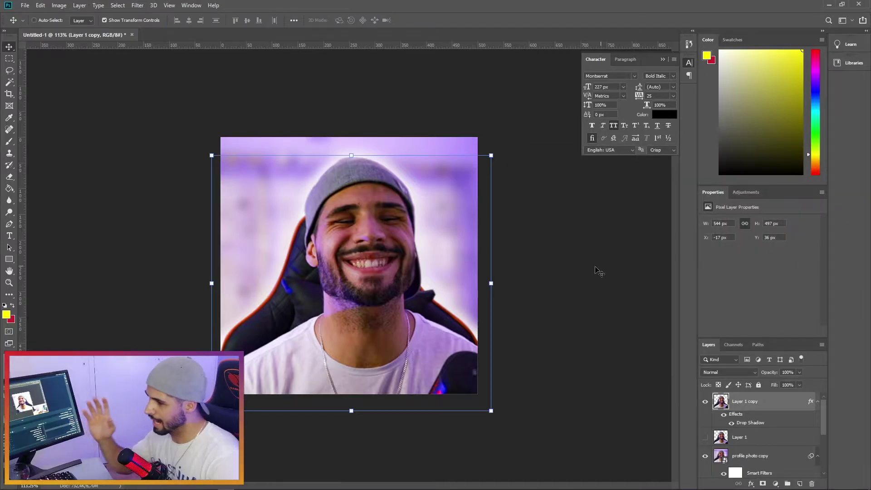
left_click_drag(440, 324, 437, 324)
key("ctrl+z")
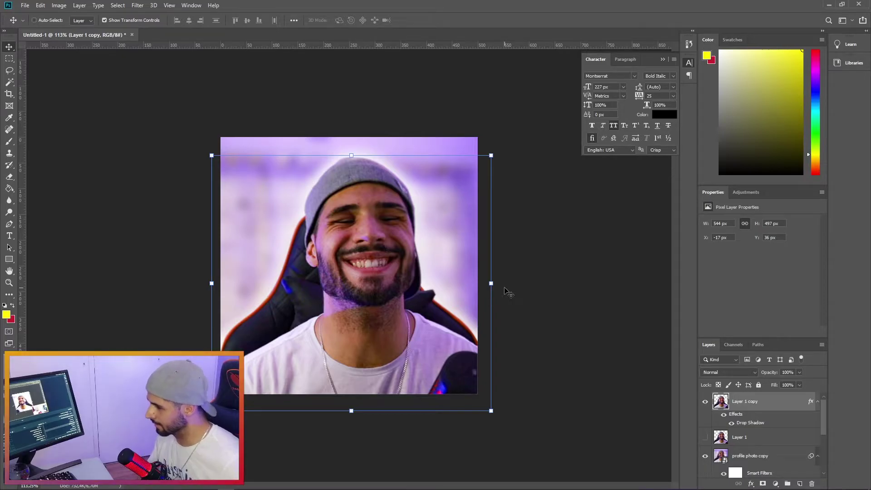
- Paste the copied pink and purple bokeh image, scale it to about 806 × 537 px and position it to cover the canvas
key("z")
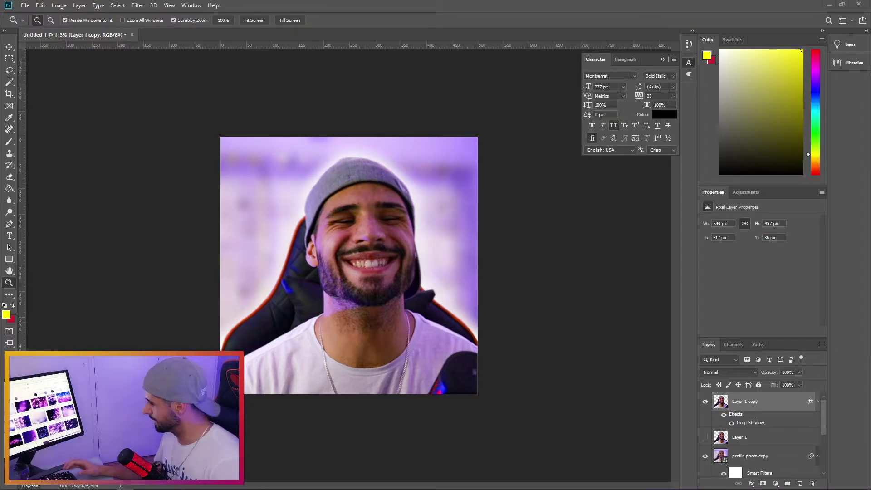
mouse_move(157, 487)
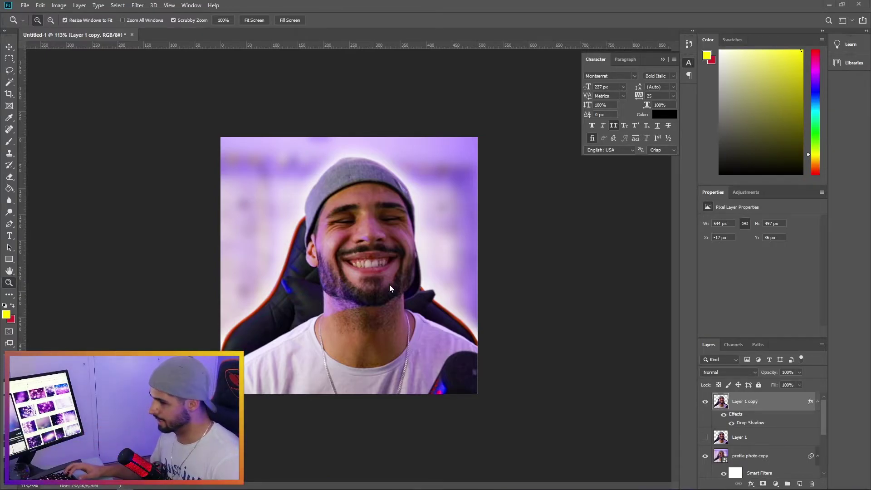
key("ctrl+v")
key("v")
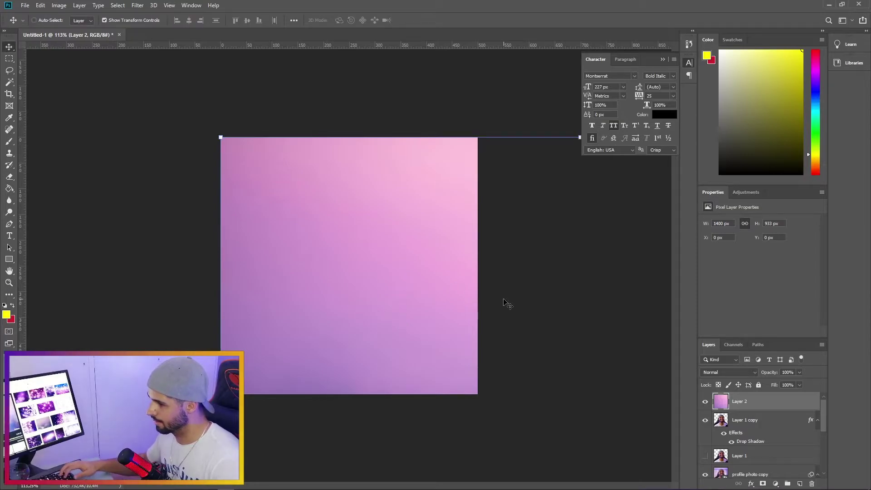
left_click_drag(507, 303, 368, 246)
left_click_drag(419, 73, 418, 188)
left_click_drag(449, 257, 339, 210)
key("Return")
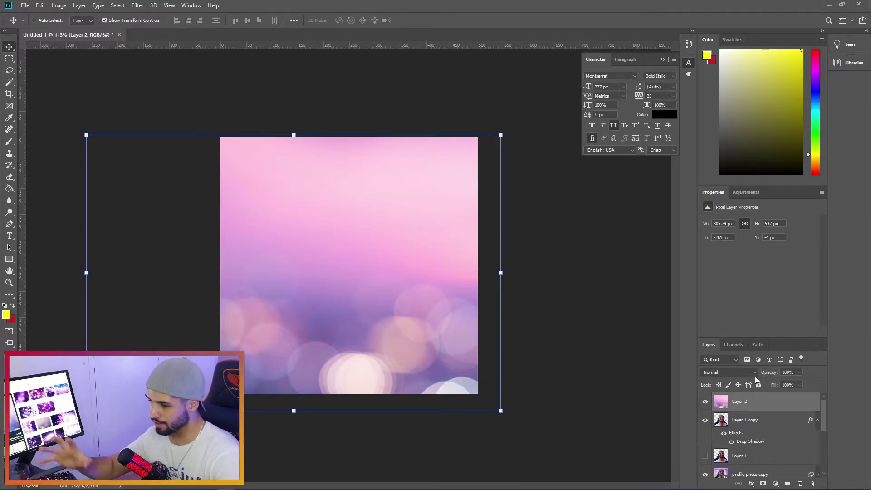
- Add a layer mask to Layer 2 and fill it with a horizontal white-to-black gradient that fades the bokeh across the portrait
left_click(763, 484)
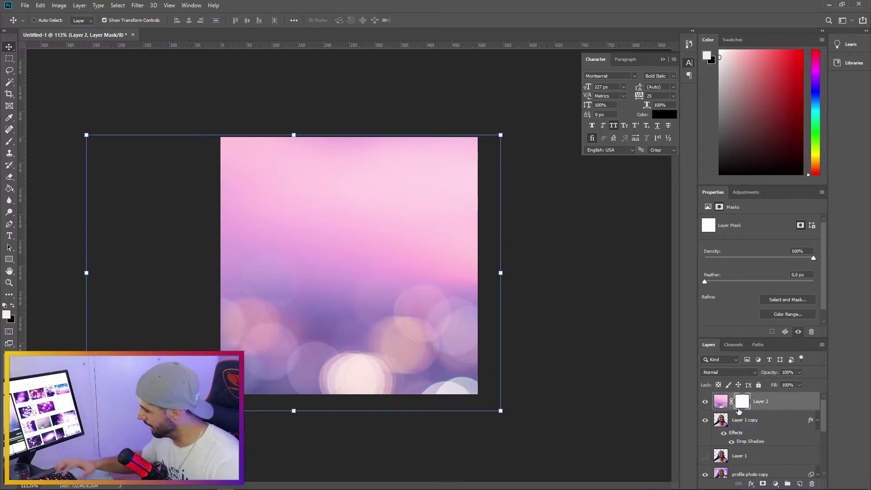
left_click(9, 188)
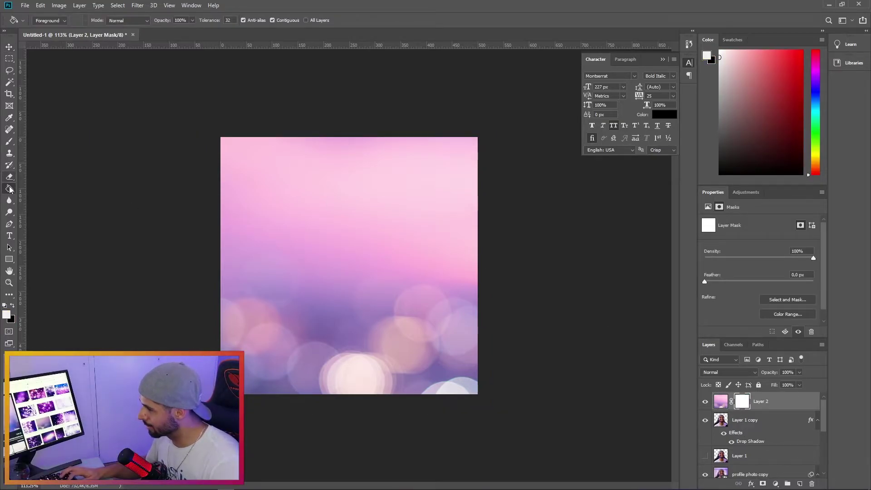
right_click(9, 189)
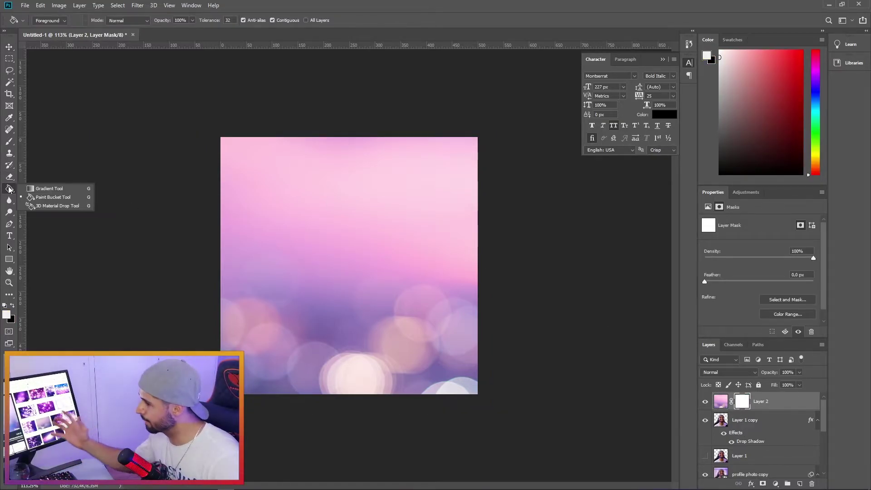
left_click(47, 189)
mouse_move(356, 260)
left_mouse_down()
mouse_move(282, 267)
mouse_move(345, 273)
left_mouse_up()
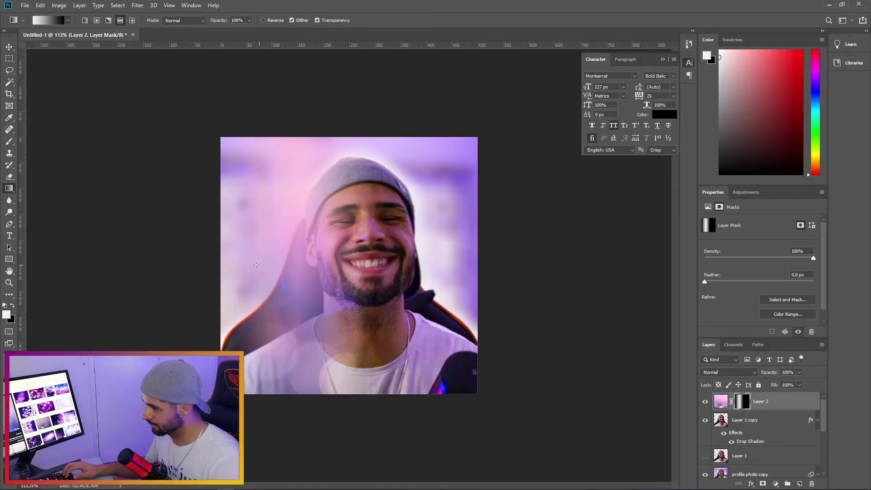
left_click_drag(241, 272, 318, 272)
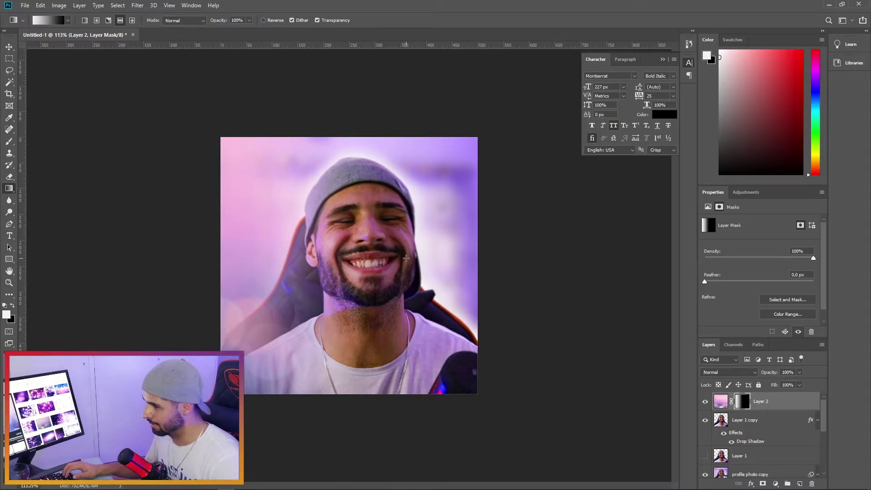
left_click_drag(248, 271, 395, 272)
- Set Layer 2's blend mode to Lighten and apply a Gaussian Blur with a radius of about 40 pixels to its mask
key("v")
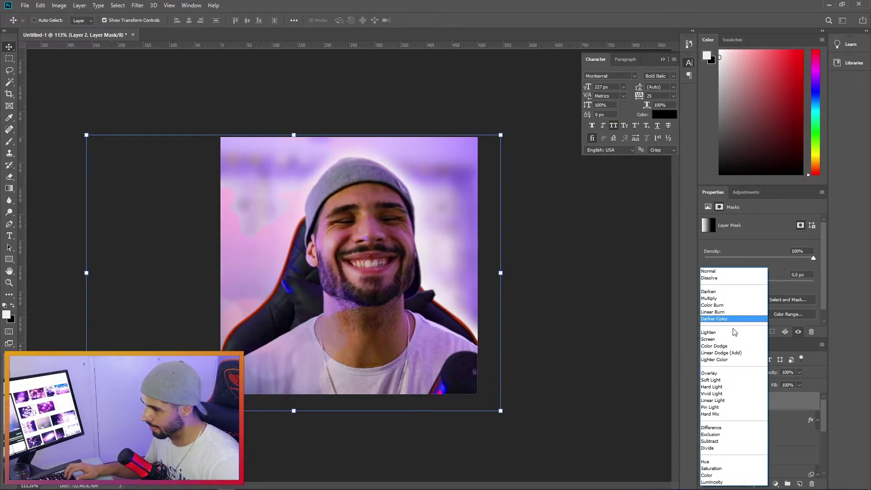
left_click(732, 333)
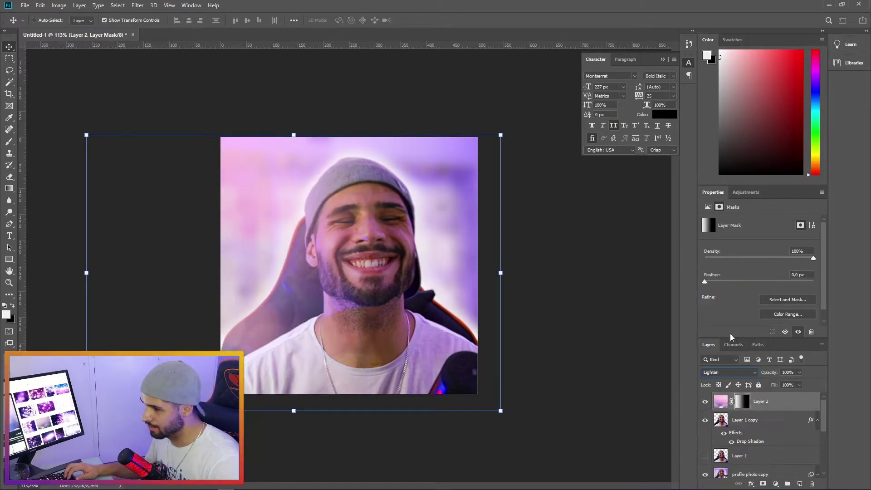
left_click(132, 5)
mouse_move(177, 109)
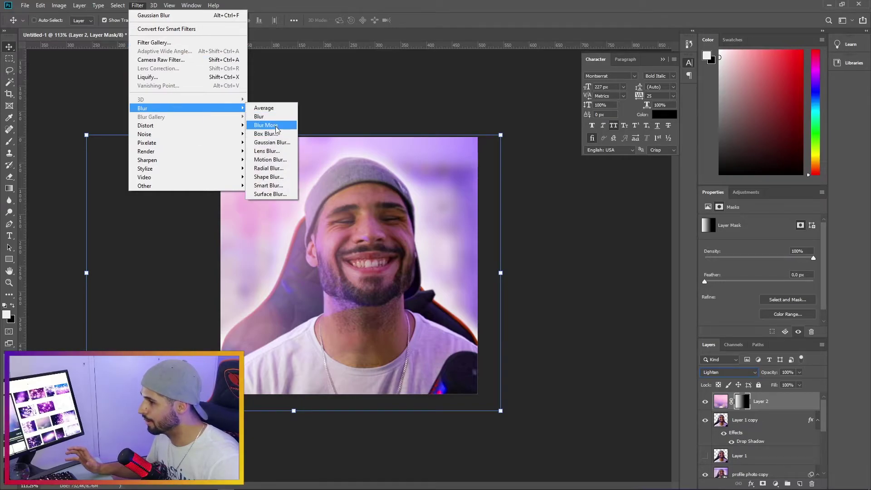
left_click(272, 142)
mouse_move(558, 239)
left_mouse_down()
mouse_move(569, 238)
mouse_move(557, 231)
left_mouse_up()
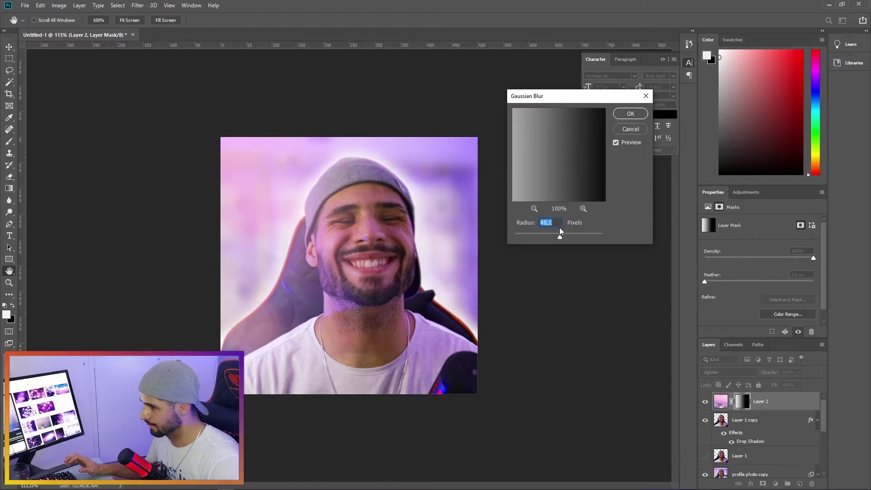
left_click(631, 113)
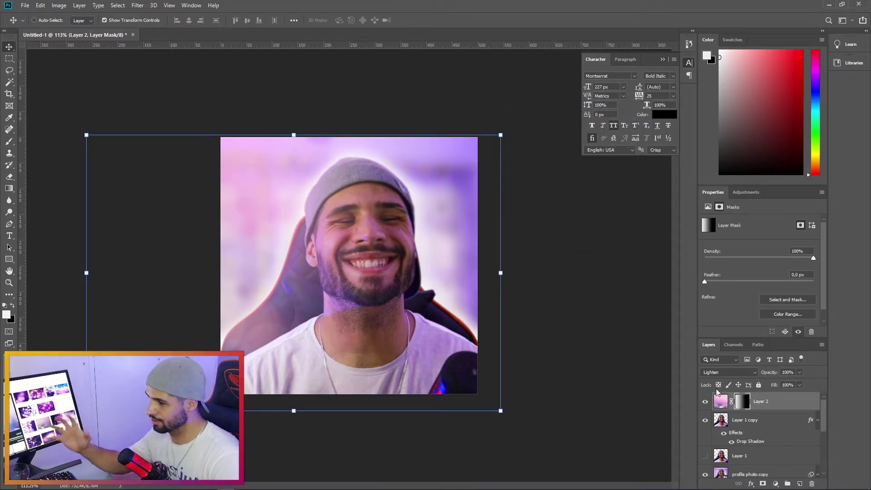
- Enlarge the masked bokeh on Layer 2 and reposition it so it extends well beyond the canvas
key("ctrl+t")
left_click_drag(324, 376, 373, 366)
key("Return")
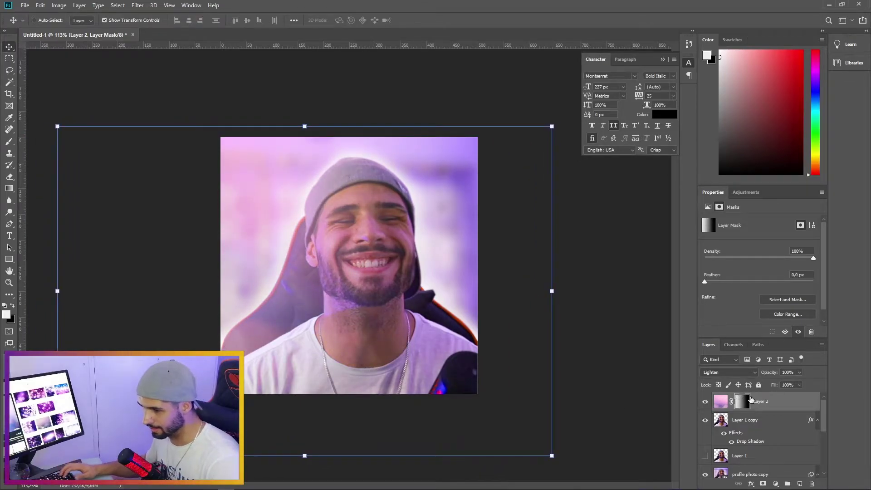
- Paint black on Layer 2's mask over the face edge and the shoulder beside the microphone, using a soft 175 px brush
key("b")
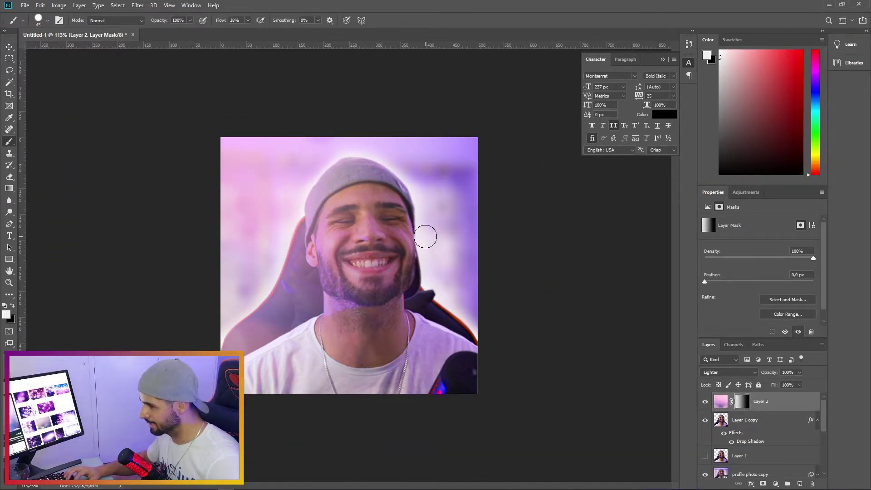
key("bracketright")
key("bracketright")
key("bracketright")
key("bracketright")
key("bracketright")
key("bracketright")
key("bracketright")
key("bracketright")
key("bracketright")
right_click(389, 228)
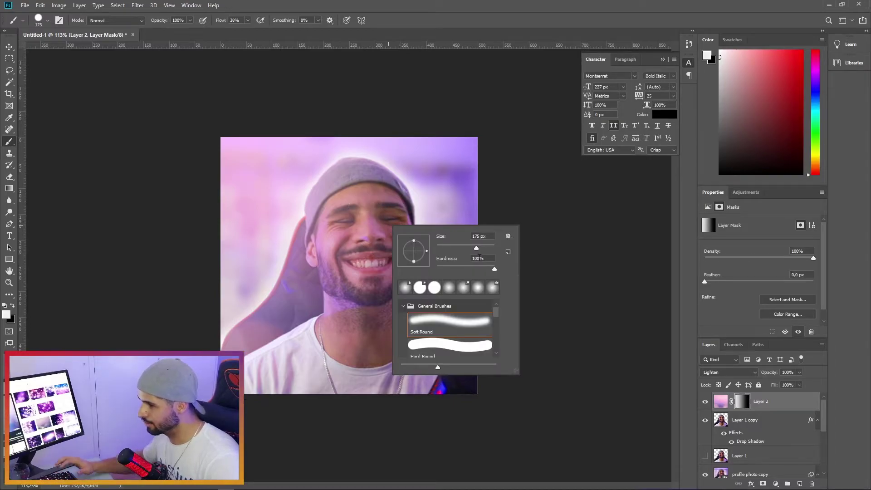
left_click_drag(495, 269, 438, 267)
left_click(535, 189)
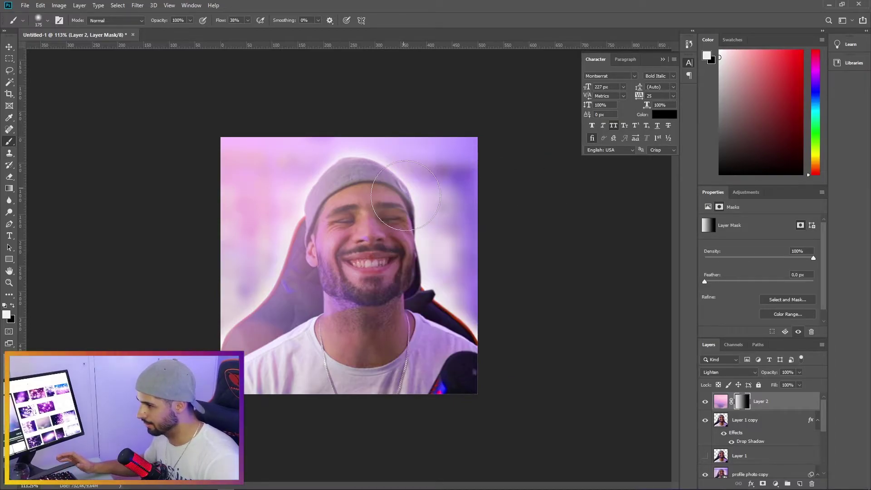
key("x")
left_click_drag(424, 194, 409, 175)
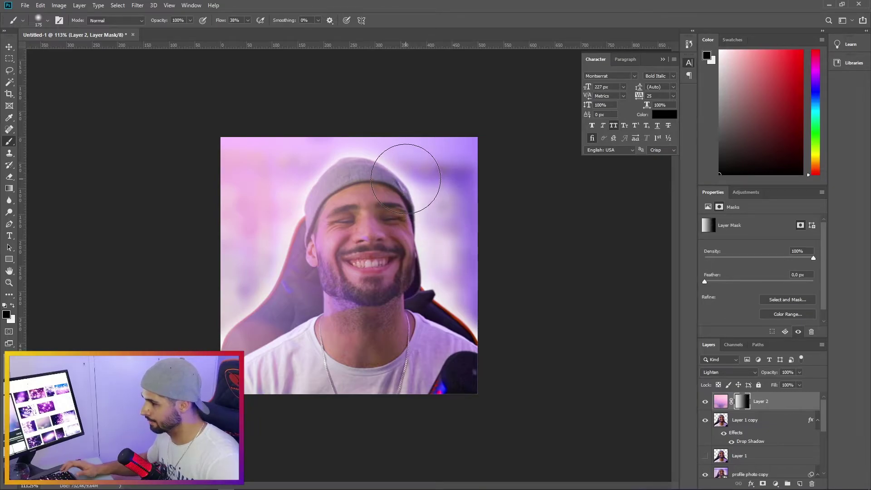
mouse_move(399, 273)
left_mouse_down()
mouse_move(432, 201)
mouse_move(409, 223)
mouse_move(422, 257)
mouse_move(411, 368)
mouse_move(443, 389)
mouse_move(463, 331)
left_mouse_up()
- Scale the pasted blue bokeh on Layer 3 to 1062 × 596 px and apply the previous Gaussian Blur to it
key("v")
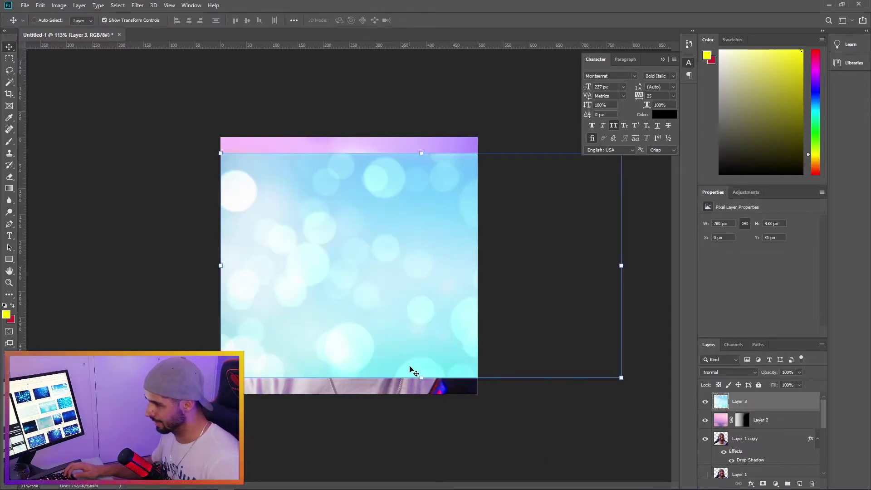
left_click_drag(421, 378, 421, 419)
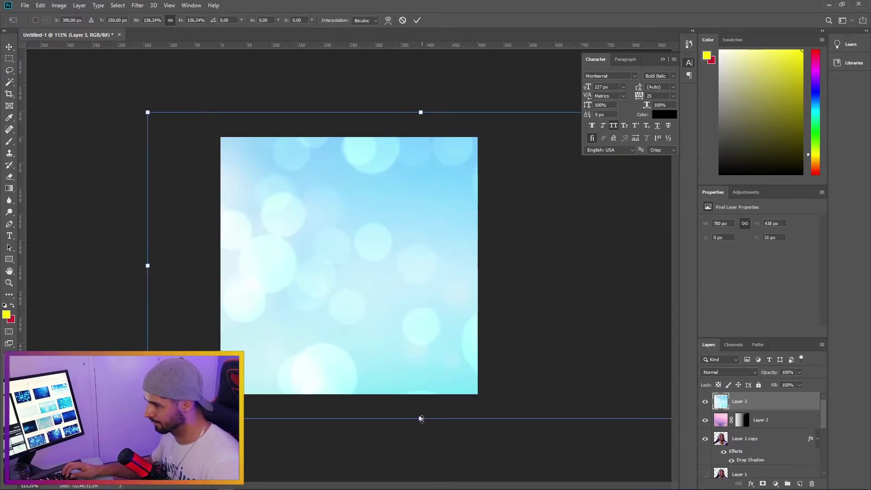
key("Return")
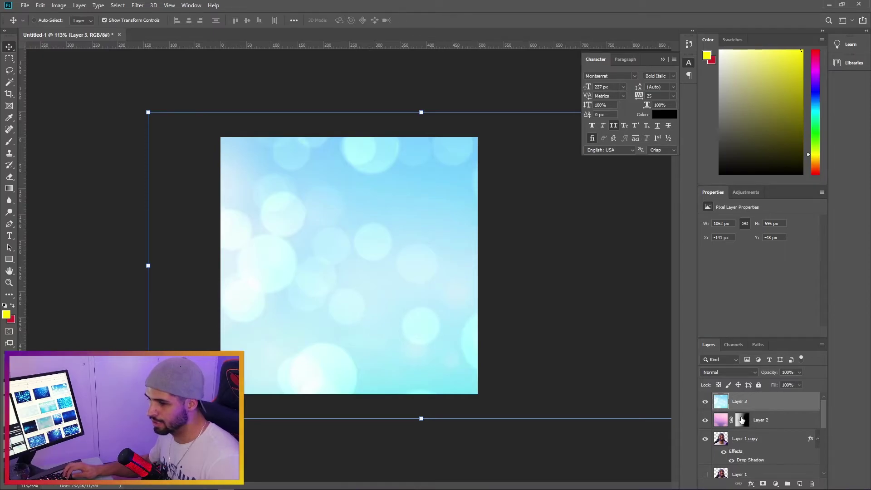
left_click(136, 5)
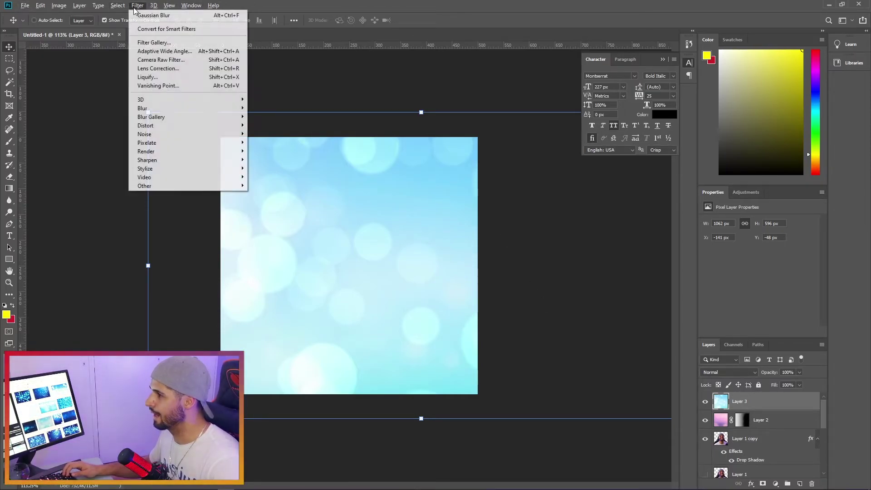
left_click(154, 15)
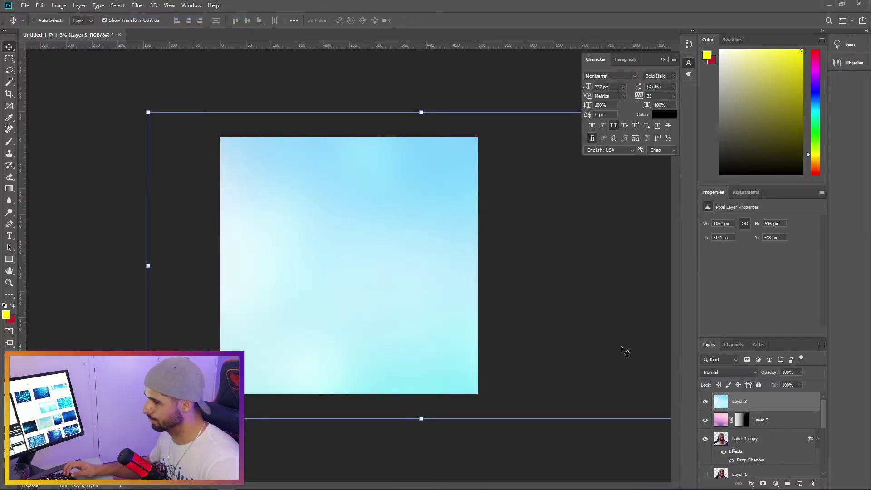
- Shift the blurred blue layer to the right and scale it to about 968 × 544 px, still covering the canvas
left_click_drag(439, 307, 469, 307)
left_click_drag(453, 420, 451, 404)
key("Return")
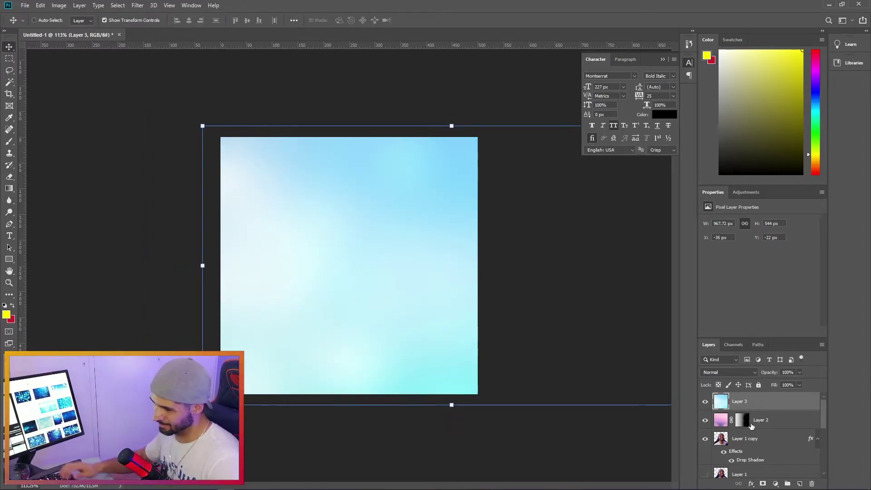
- Copy Layer 2's mask onto Layer 3 and invert the copied mask
left_click_drag(742, 424, 744, 407)
left_click(743, 402)
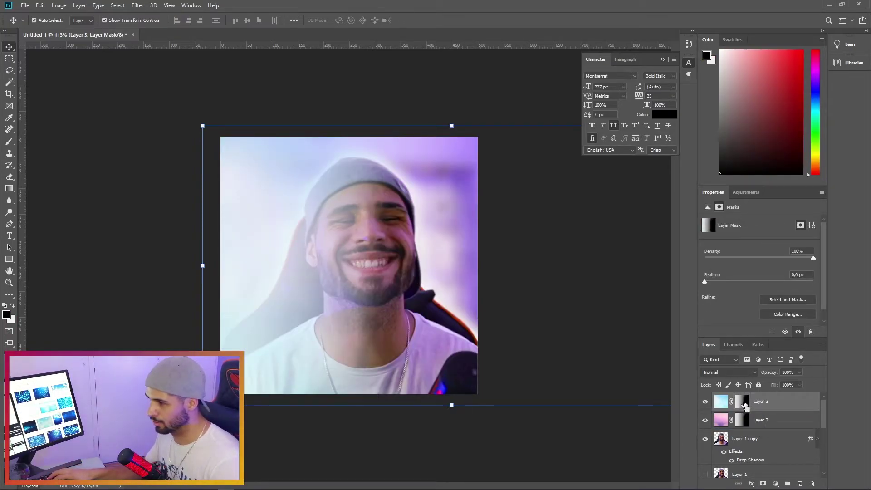
key("ctrl+i")
- Set Layer 3's blend mode to Lighten and its opacity to 20%, and compare the image with the layer hidden and shown
left_click(750, 373)
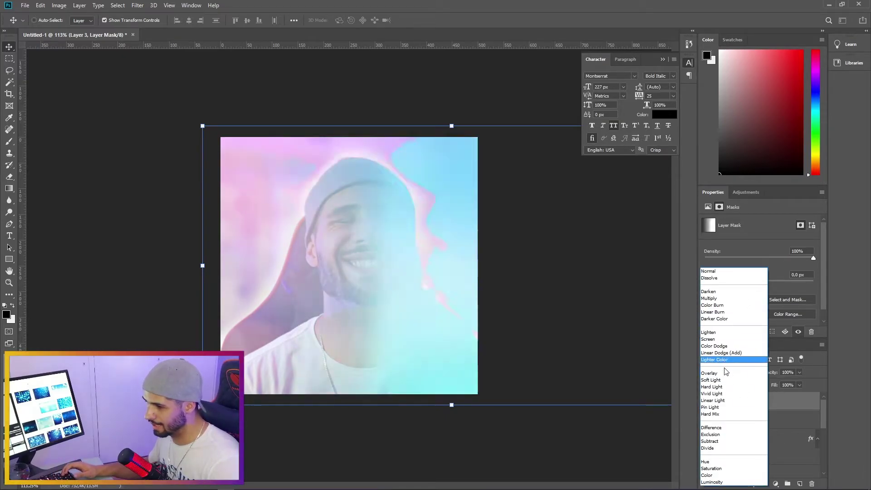
left_click(728, 336)
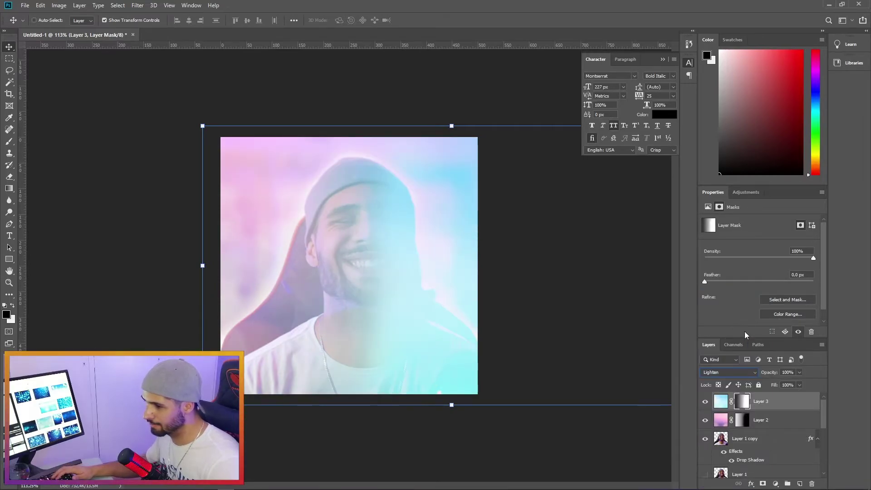
left_click_drag(801, 372, 766, 384)
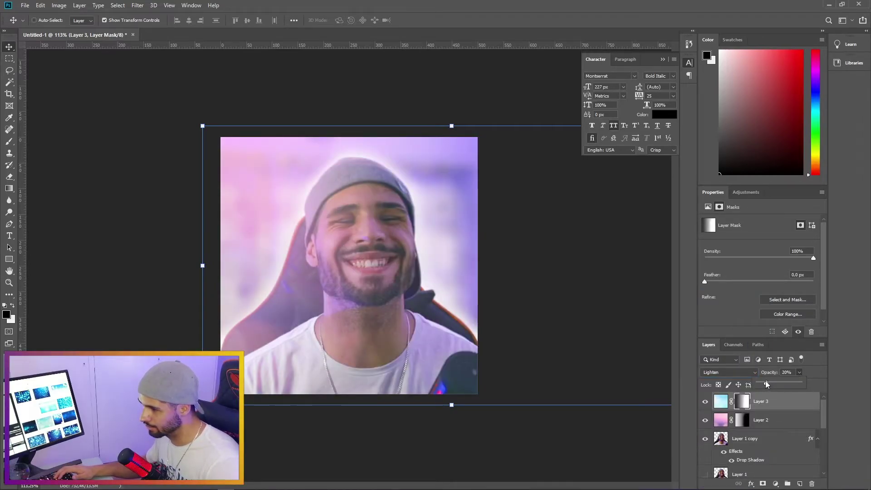
left_click(705, 401)
left_click(705, 401)
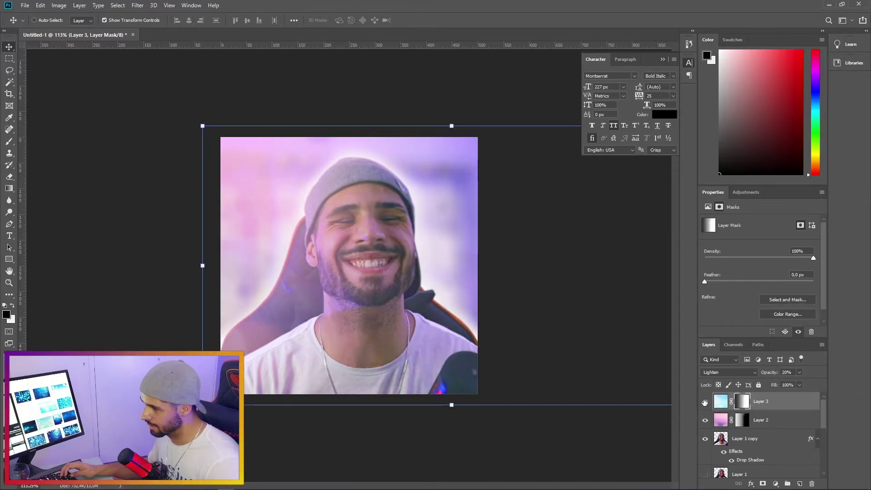
- Paint black over the face on the masks of Layer 3 and Layer 2 to clear the colour haze from it
key("b")
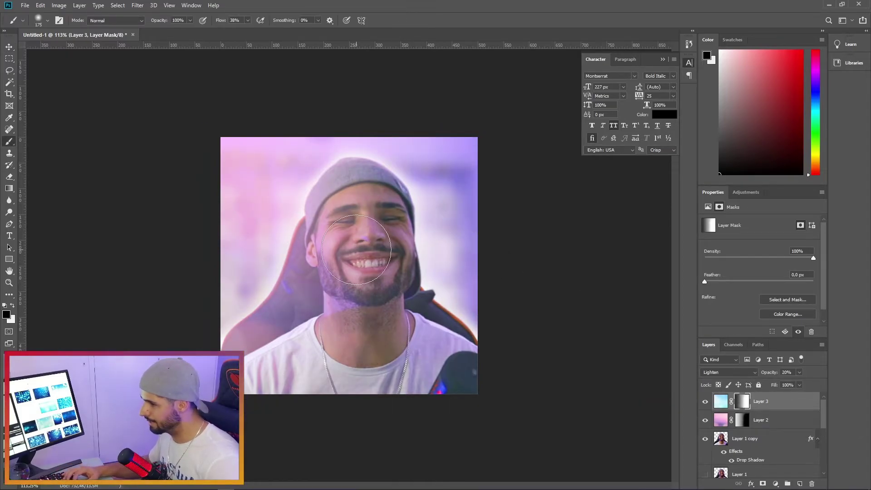
mouse_move(367, 226)
left_mouse_down()
mouse_move(364, 250)
mouse_move(376, 260)
mouse_move(363, 232)
mouse_move(369, 227)
mouse_move(360, 328)
mouse_move(369, 337)
mouse_move(358, 219)
mouse_move(376, 254)
mouse_move(372, 273)
mouse_move(387, 237)
mouse_move(348, 220)
mouse_move(351, 266)
mouse_move(377, 272)
mouse_move(377, 214)
mouse_move(362, 206)
mouse_move(357, 212)
mouse_move(381, 259)
mouse_move(368, 245)
left_mouse_up()
left_click(743, 420)
- Enlarge the portrait on Layer 1 copy to about 785 × 718 px and place it at X -164 px, Y 0 px
key("z")
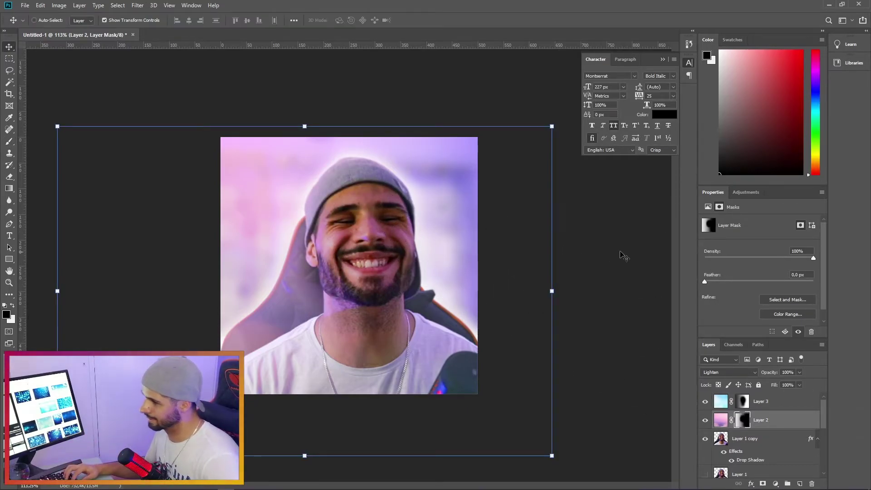
scroll(453, 201, "down", 3)
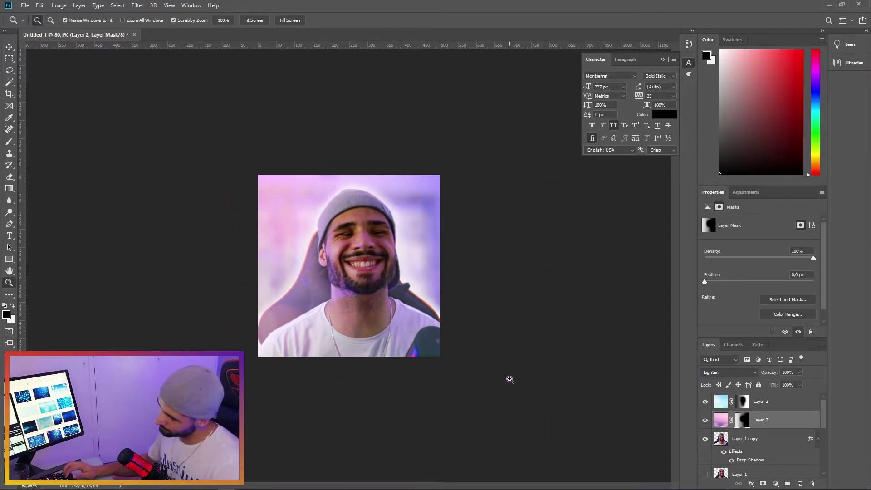
left_click(749, 438)
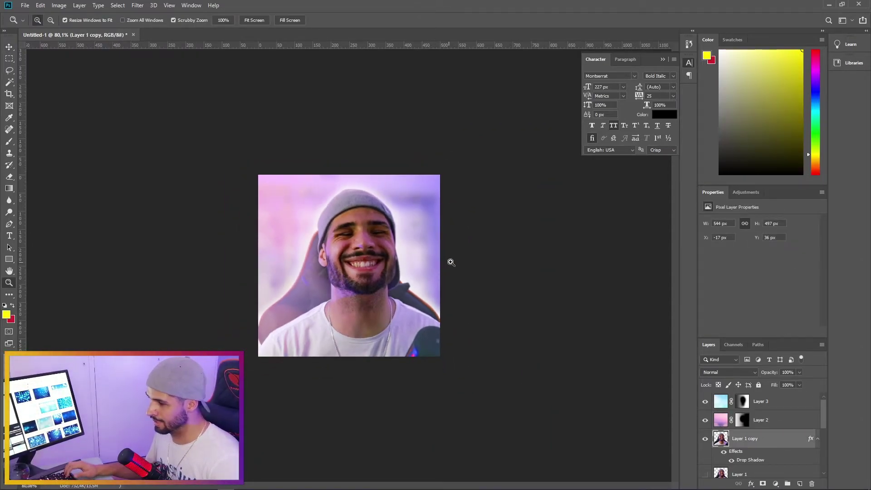
scroll(467, 261, "down", 2)
key("v")
left_click_drag(351, 339, 350, 384)
left_click_drag(376, 326, 366, 317)
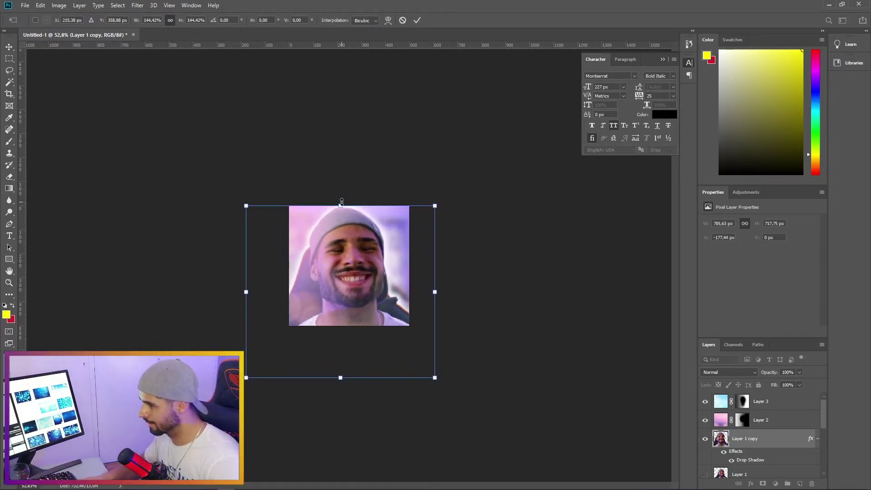
key("Return")
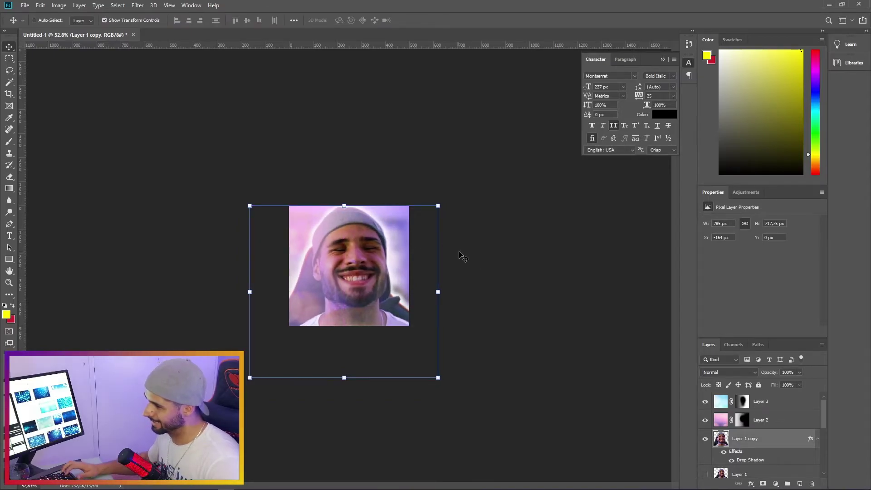
- Touch up the layer masks of Layer 3 and Layer 2 around the face and neck with the 175 px soft brush
key("z")
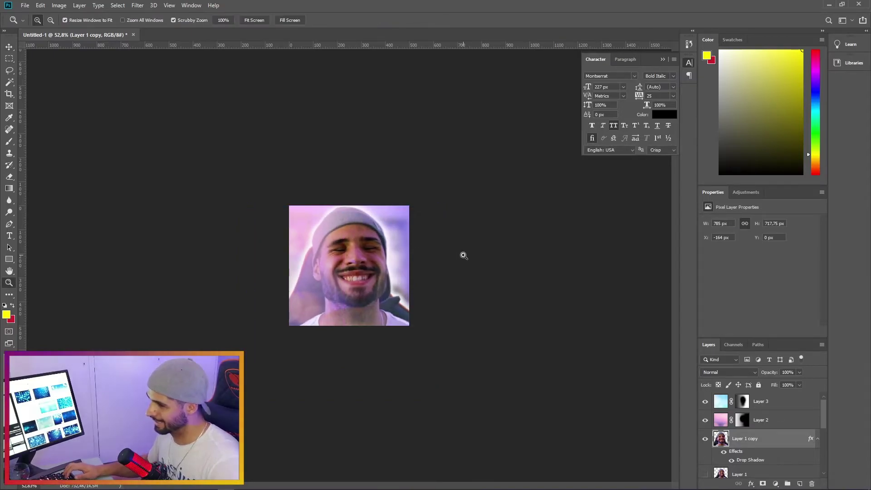
left_click(743, 402)
key("b")
key("x")
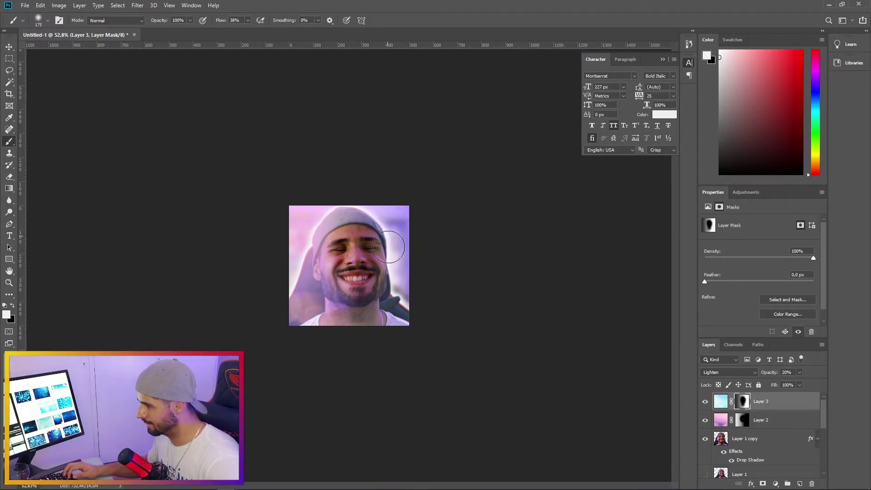
left_click(742, 421)
mouse_move(304, 264)
left_mouse_down()
mouse_move(311, 230)
mouse_move(304, 254)
mouse_move(335, 270)
left_mouse_up()
key("x")
key("x")
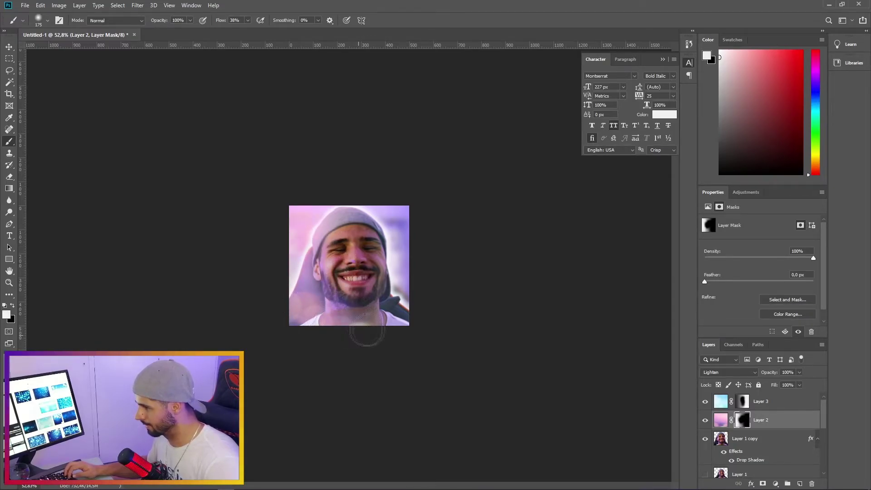
key("alt+bracketright")
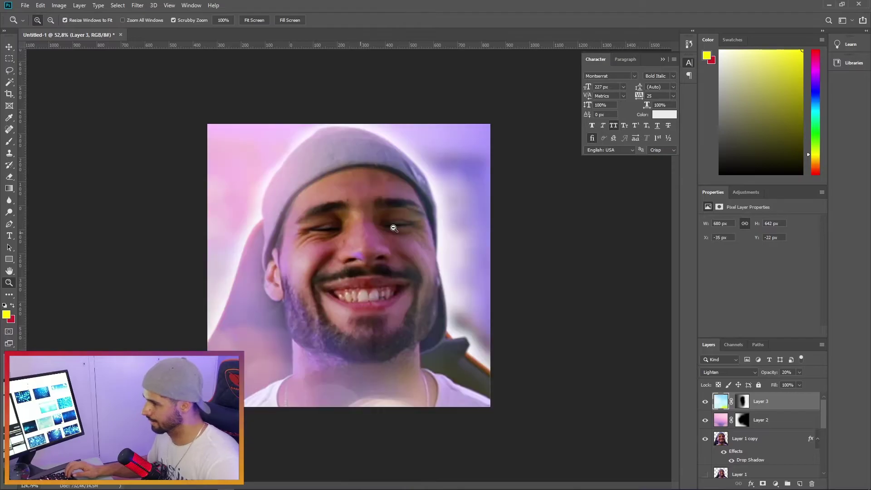
key("ctrl+0")
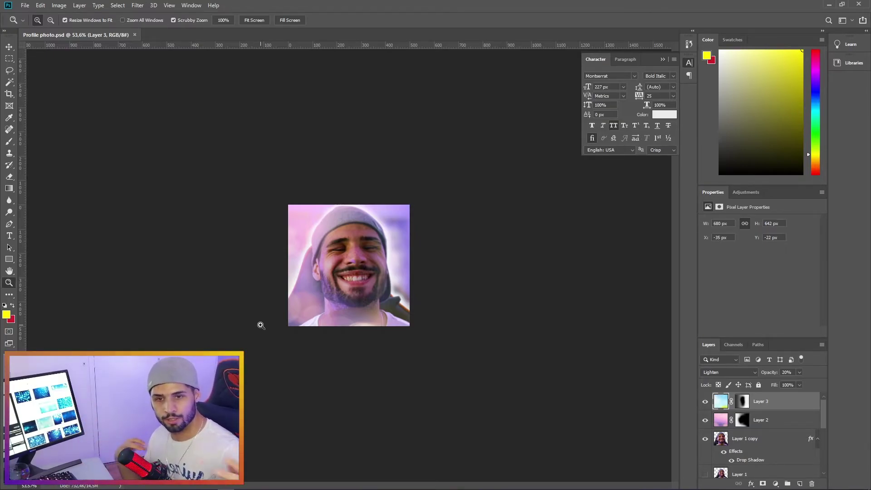
- Switch to Illustrator and open the recent file Cyberpunk 2077 icon.ai
mouse_move(186, 486)
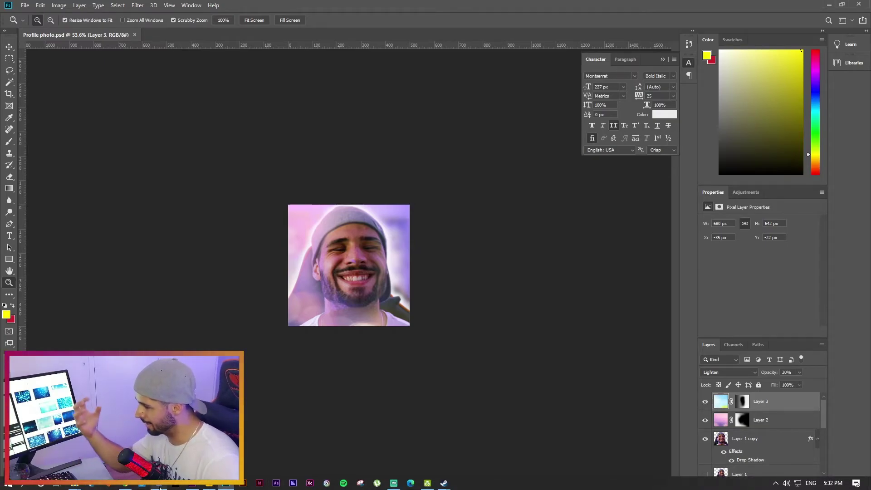
left_click(242, 483)
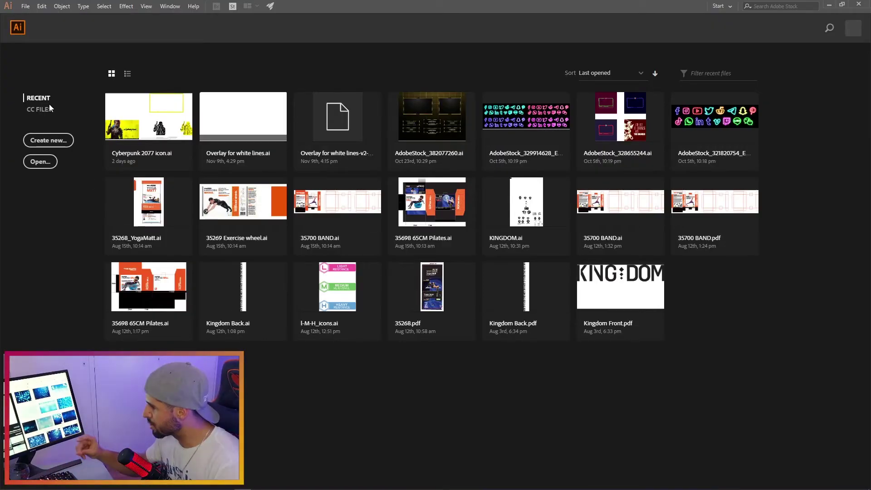
left_click(139, 117)
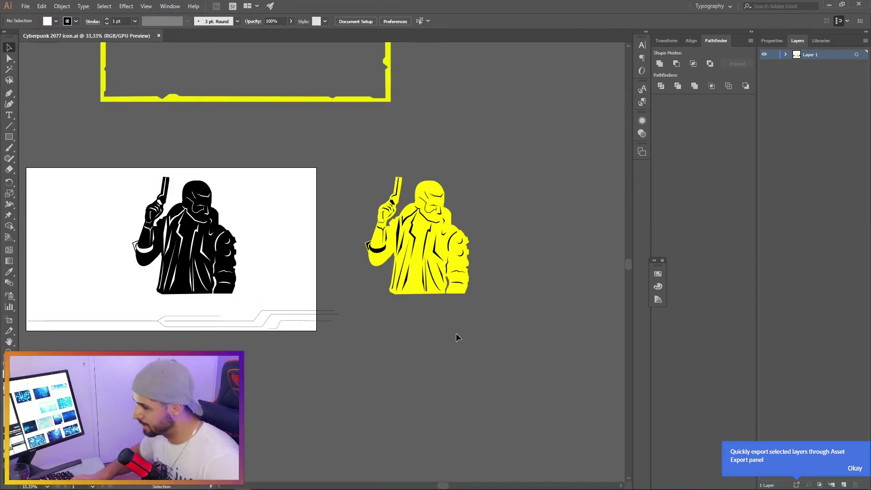
- Draw a perfect circle about 375 px in diameter on the empty canvas below the yellow figure
key("l")
mouse_move(367, 418)
left_mouse_down()
mouse_move(432, 374)
mouse_move(425, 381)
left_mouse_up()
key("v")
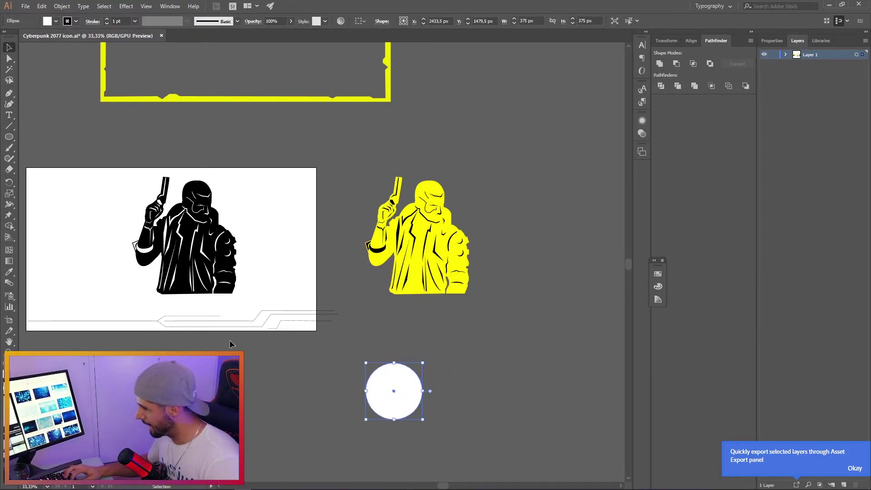
- Give the circle no fill and a white 3 pt stroke
key("shift+x")
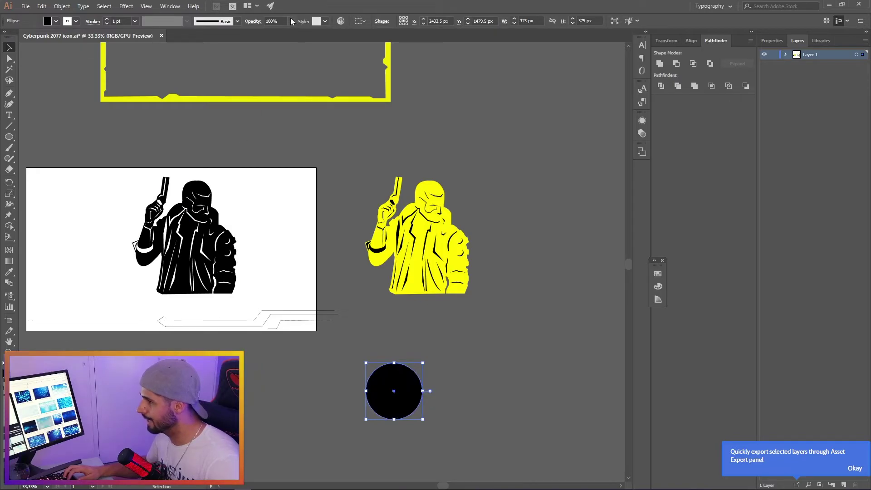
left_click(52, 23)
left_click(6, 36)
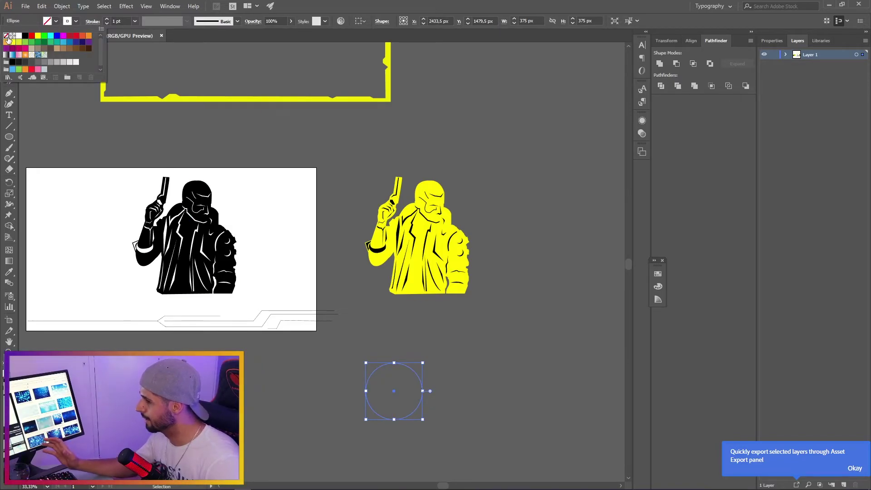
left_click(77, 20)
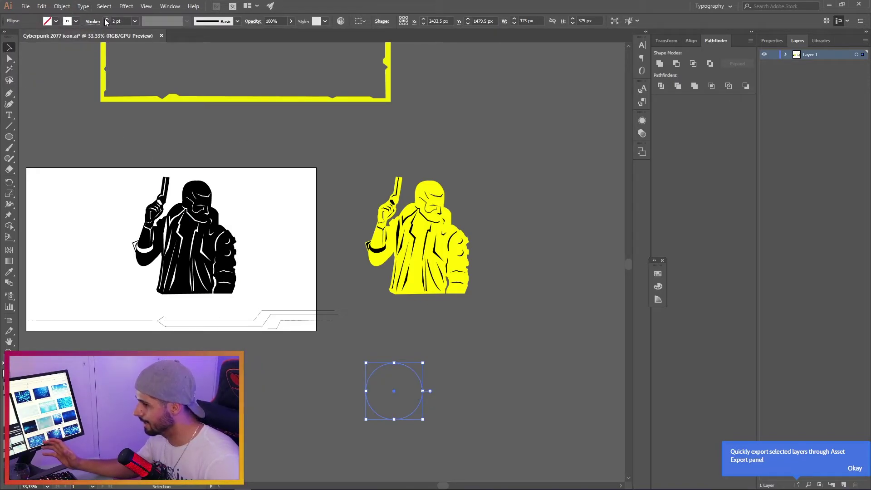
left_click(470, 384)
left_click(419, 377)
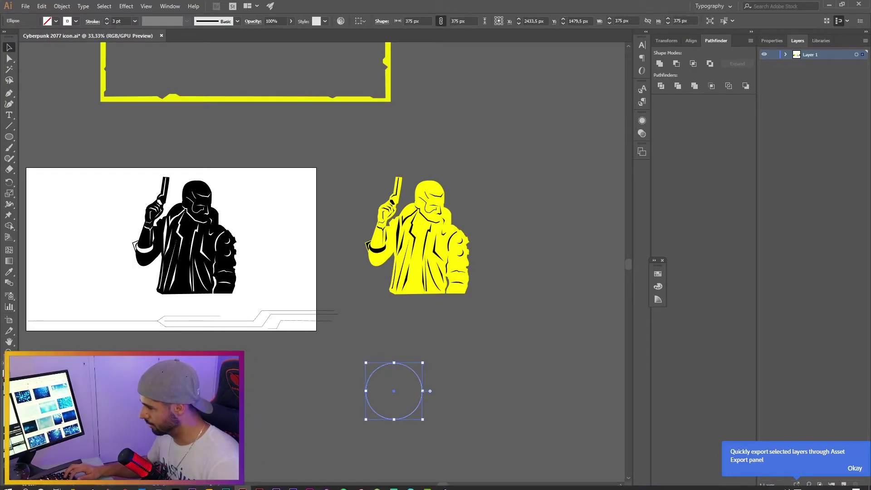
- Switch to Photoshop, paste the circle as a Smart Object and scale it to about 497 × 497 px over the portrait
mouse_move(184, 487)
left_click(242, 483)
key("ctrl+v")
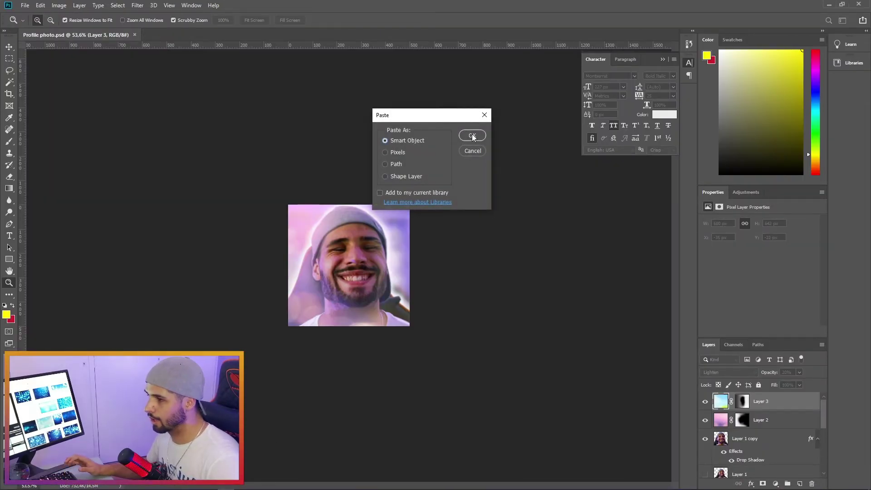
left_click(473, 135)
left_click_drag(394, 219, 413, 234)
key("Return")
key("z")
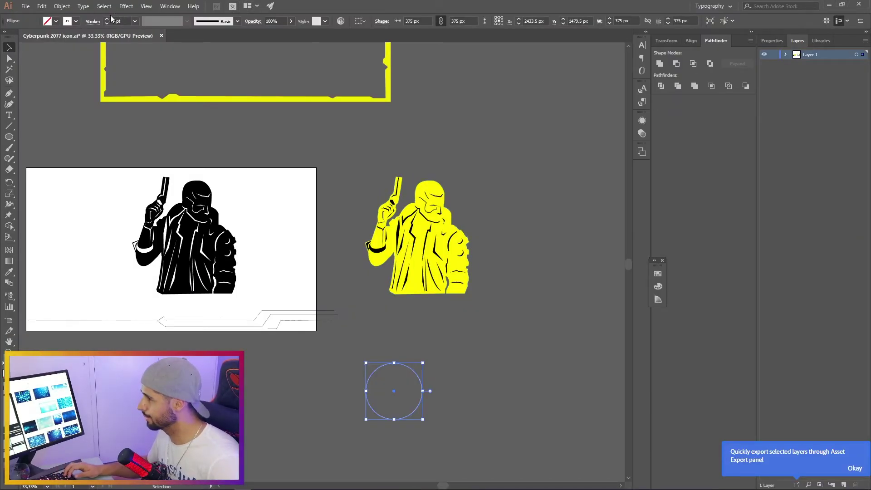
- Increase the circle's stroke to 10 pt in Illustrator
scroll(111, 18, "up", 7)
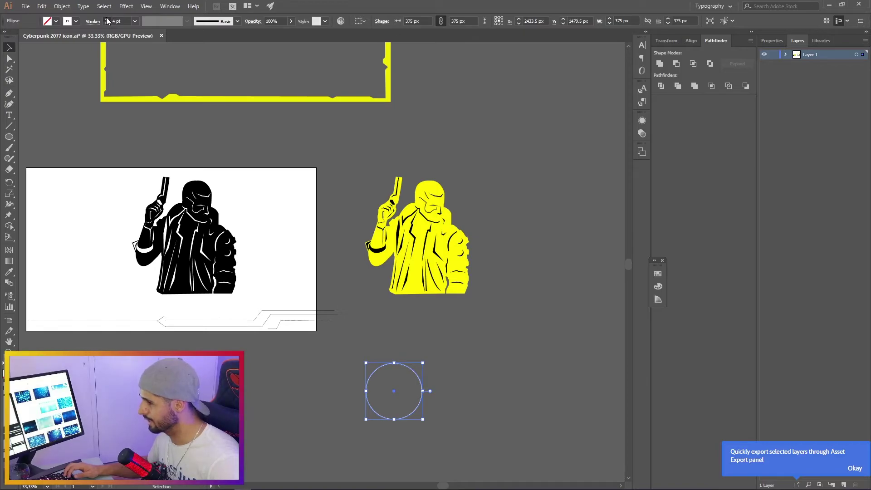
scroll(108, 21, "up", 2)
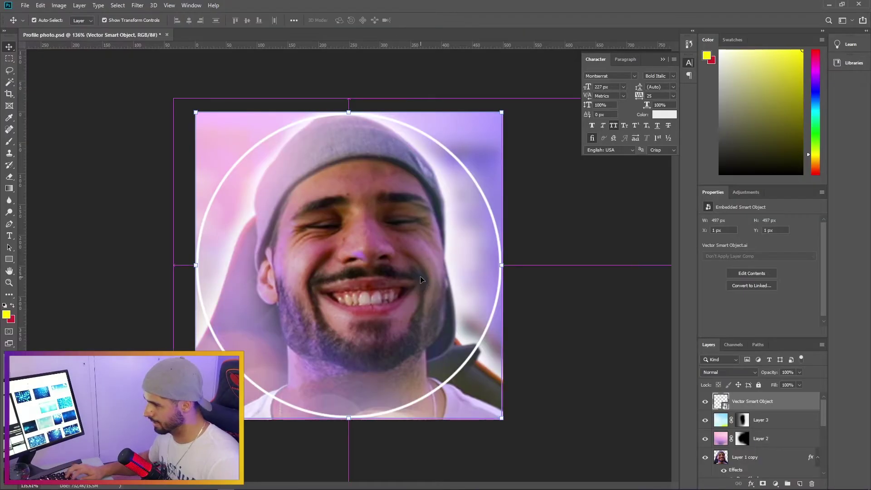
- Paste the thicker circle into Photoshop as a Smart Object, scale it to 132.60% to fit the canvas, and delete the thin ring's layer
key("alt+Tab")
key("ctrl+v")
left_click(475, 138)
left_click_drag(465, 147, 505, 114)
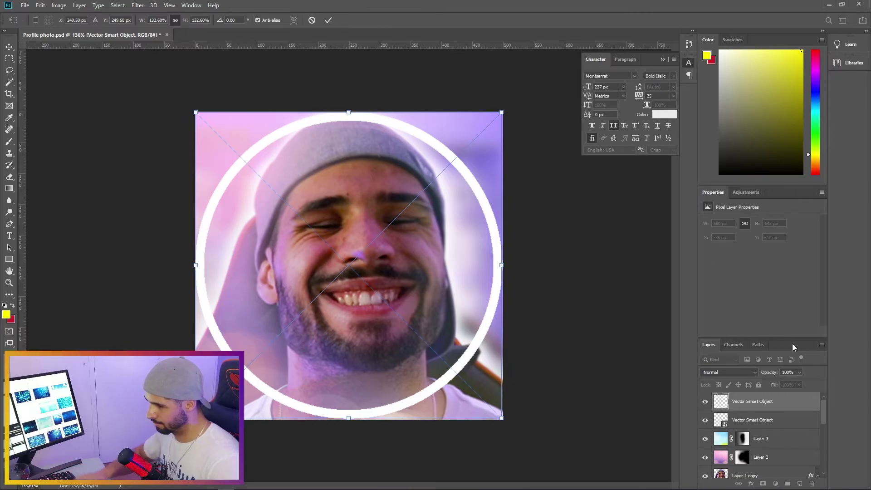
key("Escape")
left_click(766, 420)
left_click(753, 403)
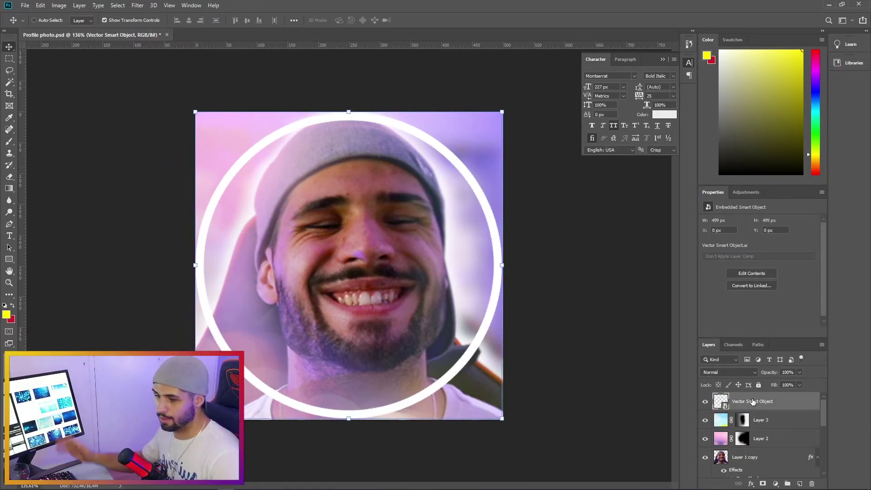
- Add a Color Overlay to the ring layer in yellow with CMYK values 0, 0, 100, 0
right_click(753, 401)
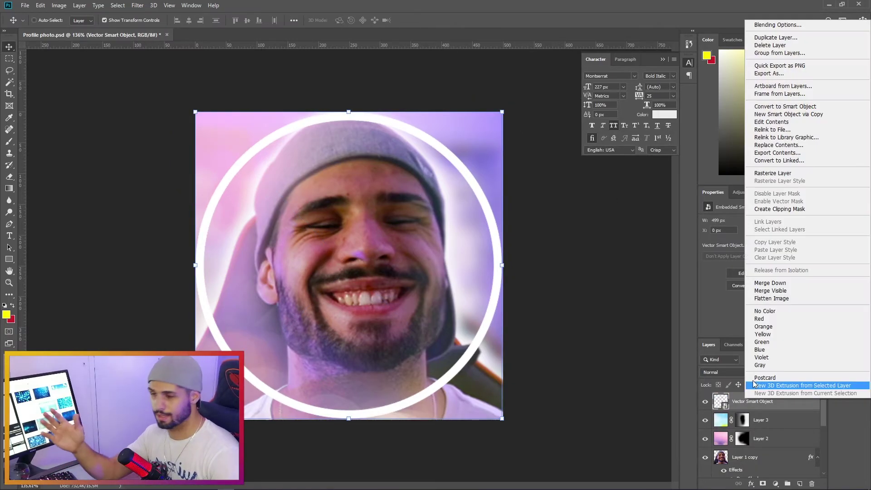
left_click(776, 25)
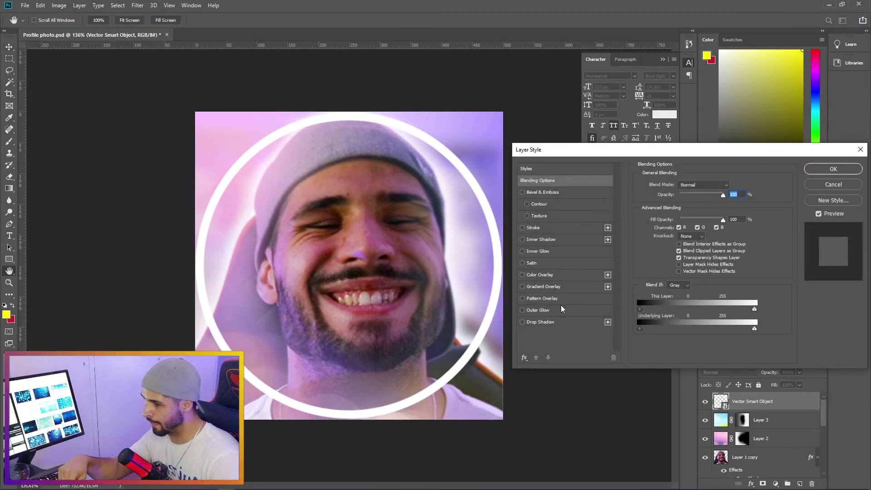
left_click(539, 277)
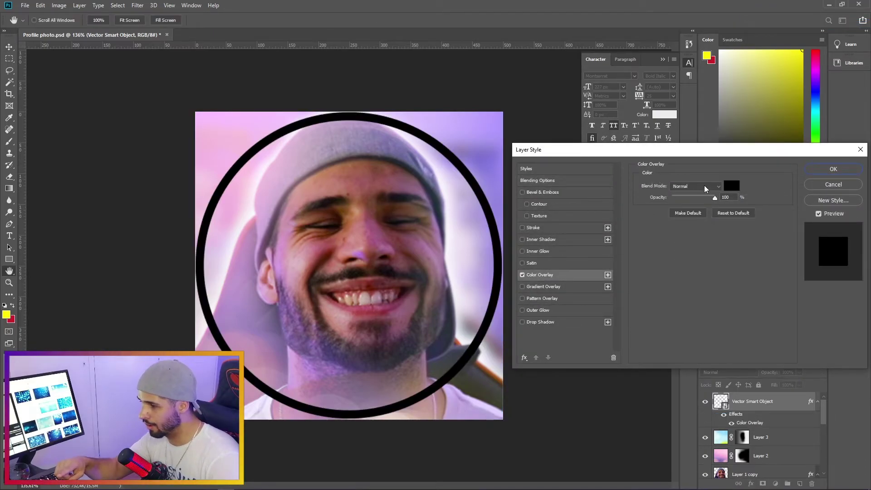
left_click(731, 185)
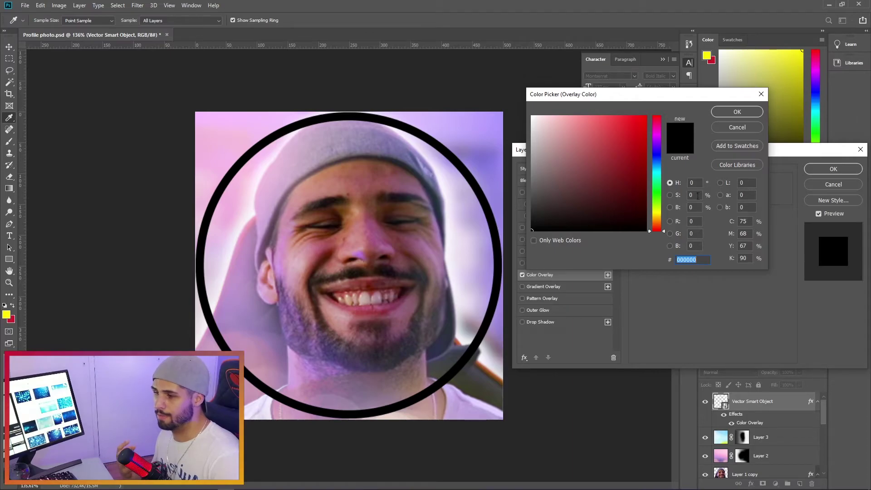
double_click(745, 246)
type("100")
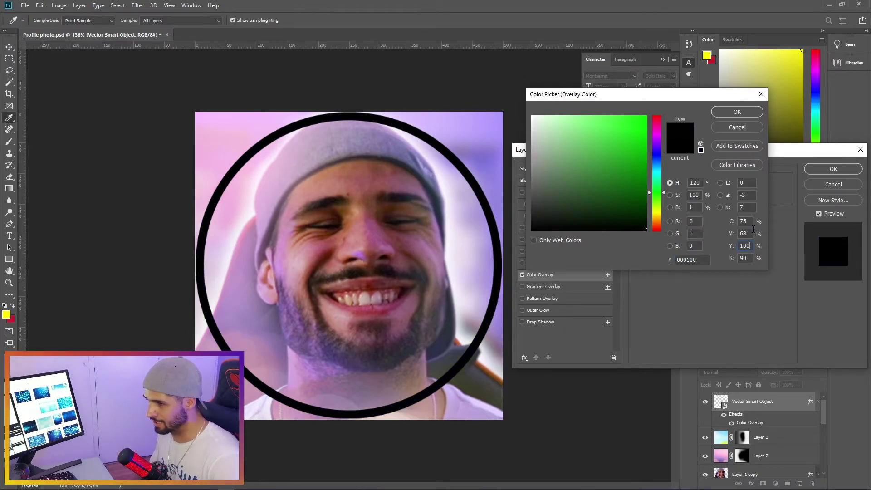
type("0")
double_click(745, 221)
type("0")
double_click(745, 258)
type("0")
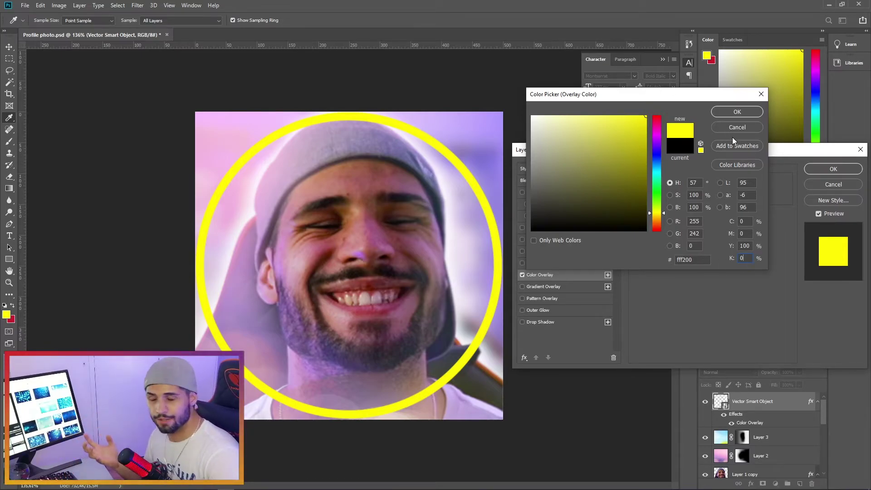
left_click(736, 112)
left_click(833, 169)
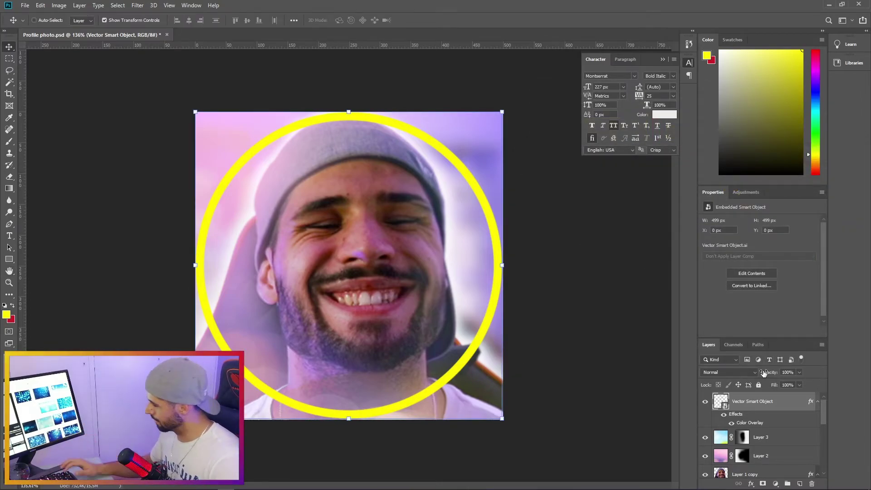
- Group all the portrait and light layers between the ring layer and the Background
left_click(790, 434)
scroll(789, 434, "down", 3)
left_click(775, 429, "shift")
scroll(775, 429, "up", 3)
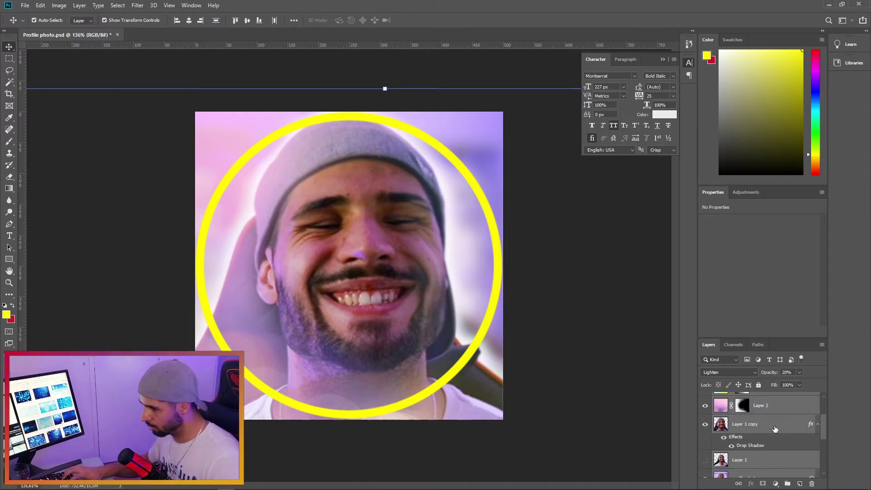
left_click(776, 430)
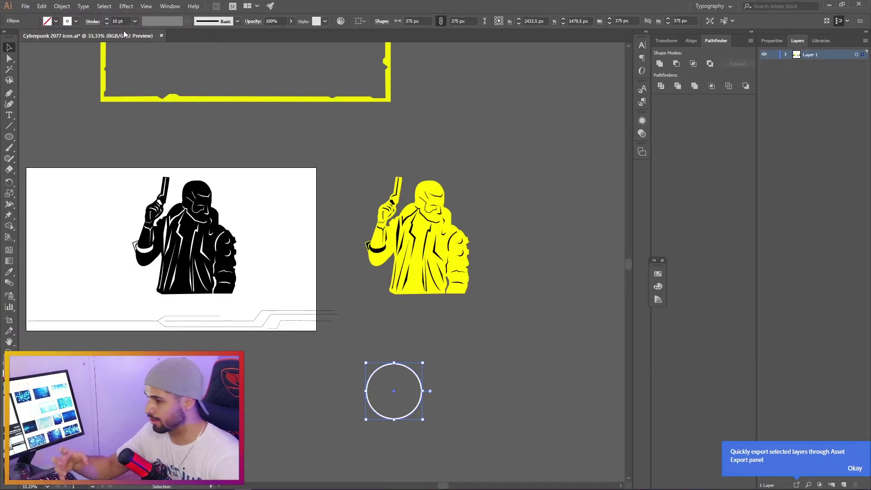
- Turn the Illustrator circle into a solid white shape without a stroke and return to Photoshop
key("shift+x")
left_click(469, 396)
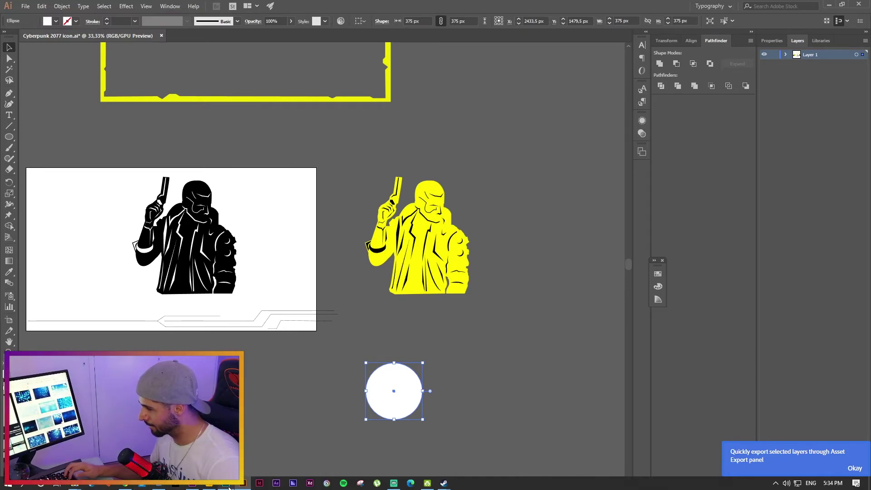
left_click(152, 487)
- Paste the solid circle as a Smart Object and scale it to about 485 × 485 px, centred within the yellow ring
key("ctrl+v")
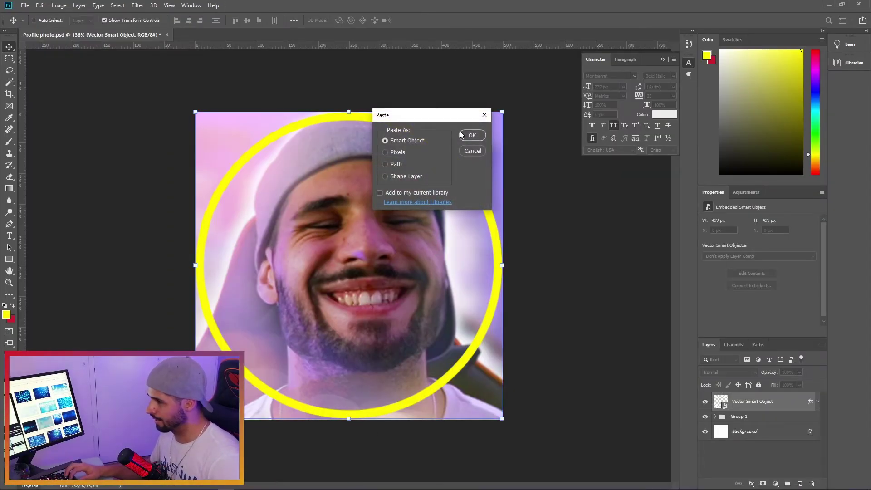
left_click(473, 136)
left_click_drag(464, 149, 513, 110)
key("Return")
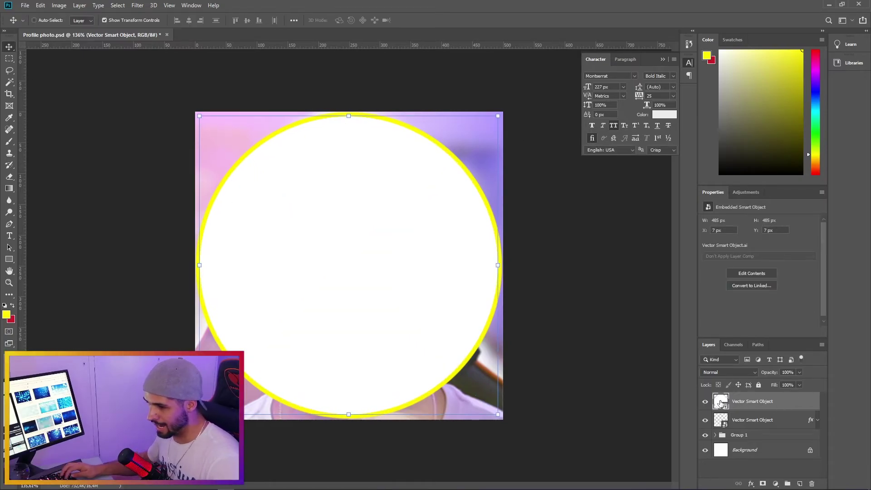
- Load the solid circle's outline as a selection, hide that circle, and add a layer mask from the selection to the layer group
left_click(722, 402, "ctrl")
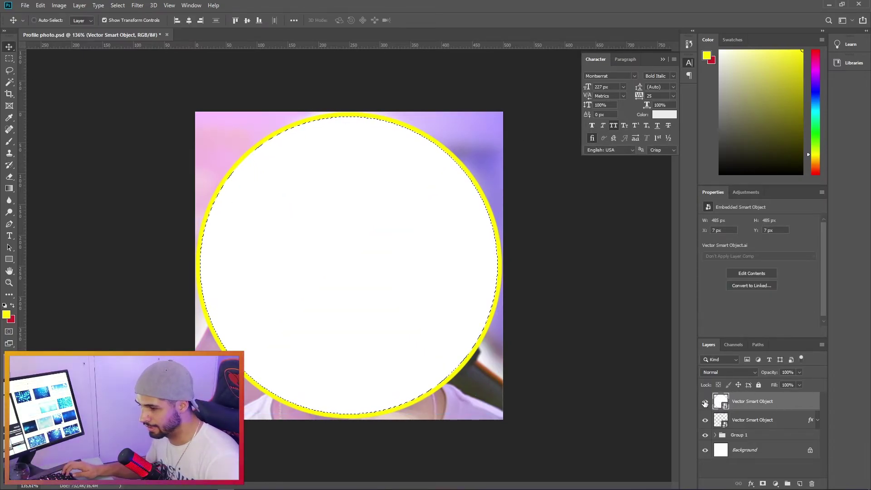
left_click(748, 437)
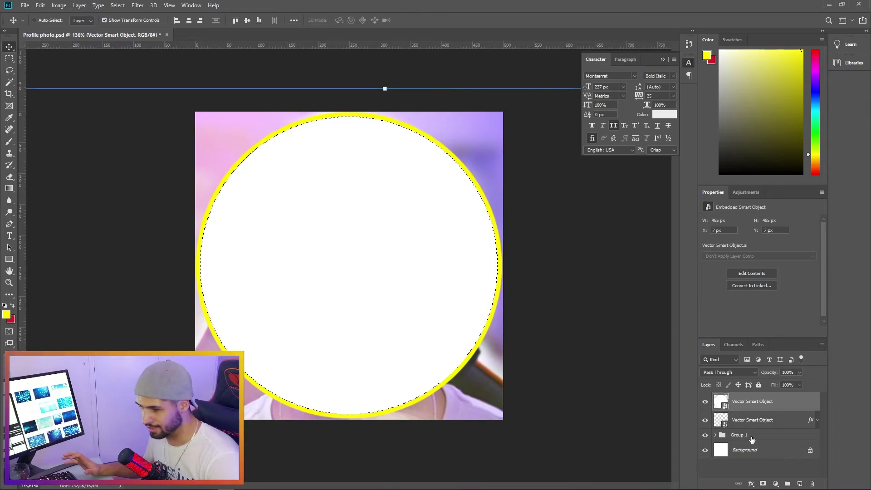
left_click(705, 401)
left_click(765, 485)
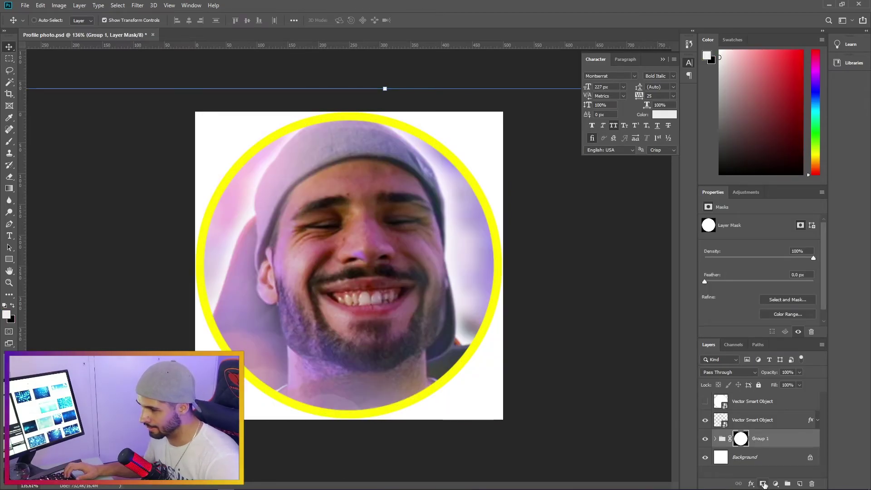
left_click(755, 403)
left_click(764, 420)
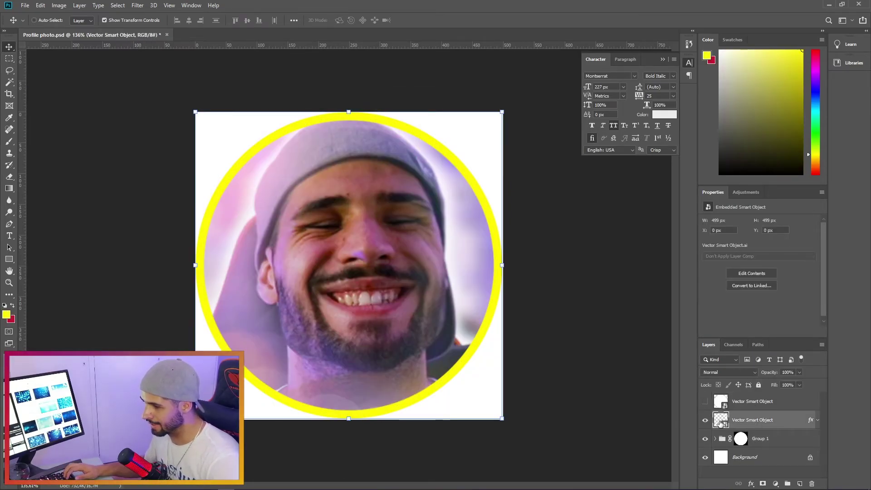
- Hide the white Background layer so the area outside the ring is transparent, and save the document
key("z")
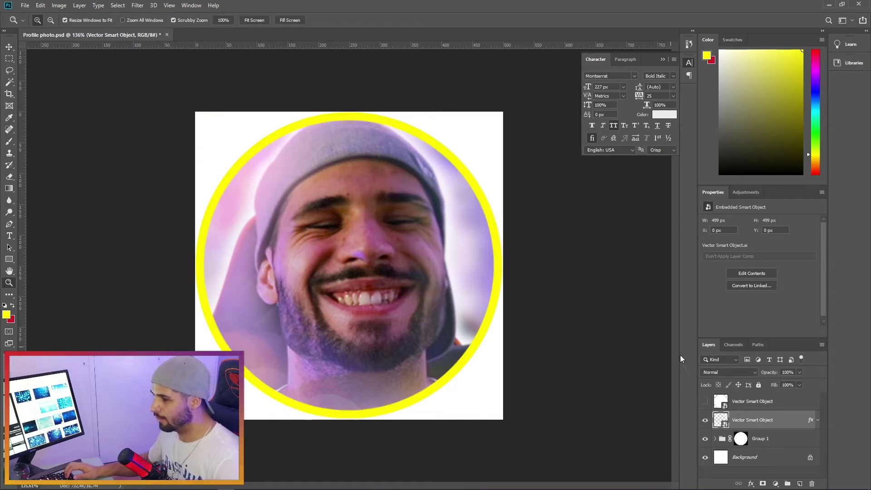
left_click(705, 460)
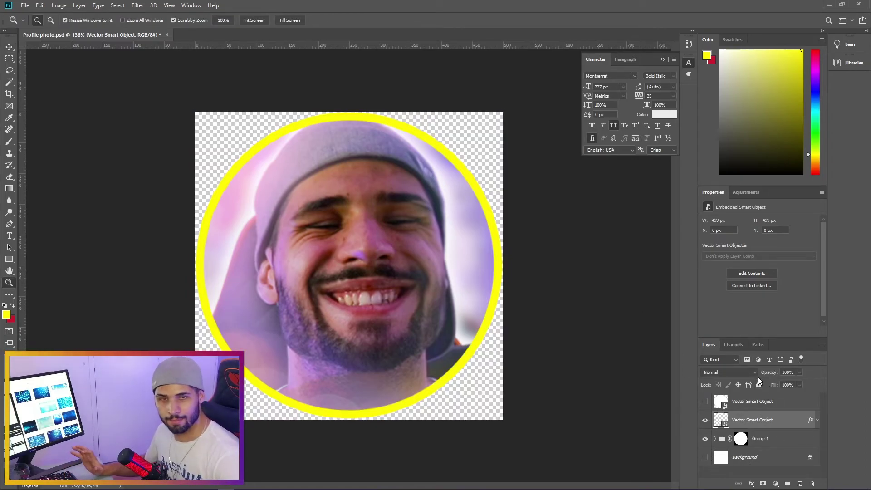
key("ctrl+s")
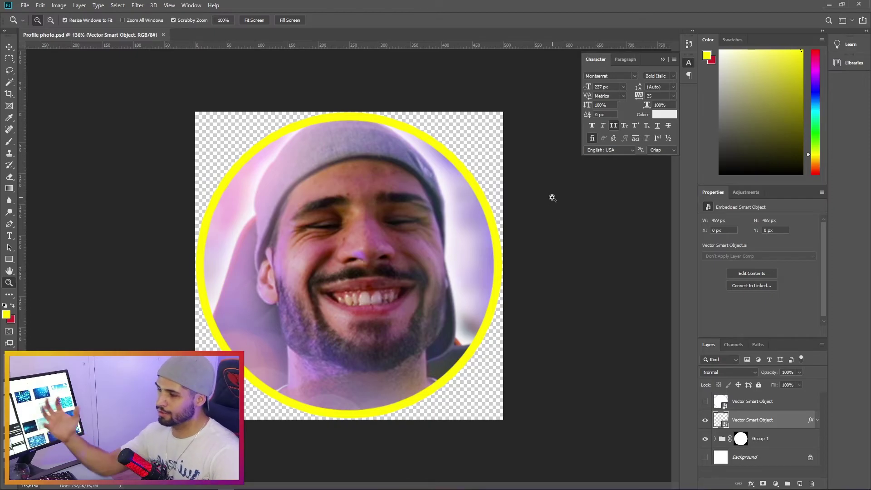
- Save a PNG copy of the design as Profile photo.png with the large file size option
left_click(25, 6)
left_click(54, 108)
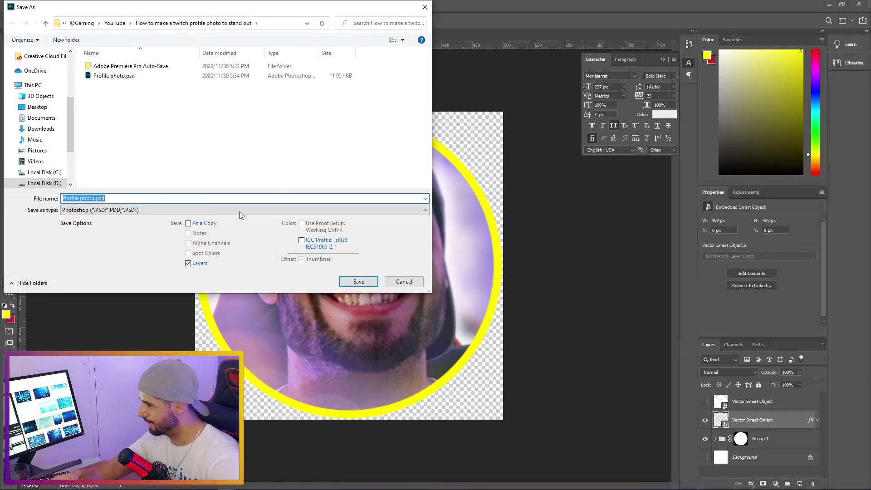
left_click(241, 210)
left_click(116, 335)
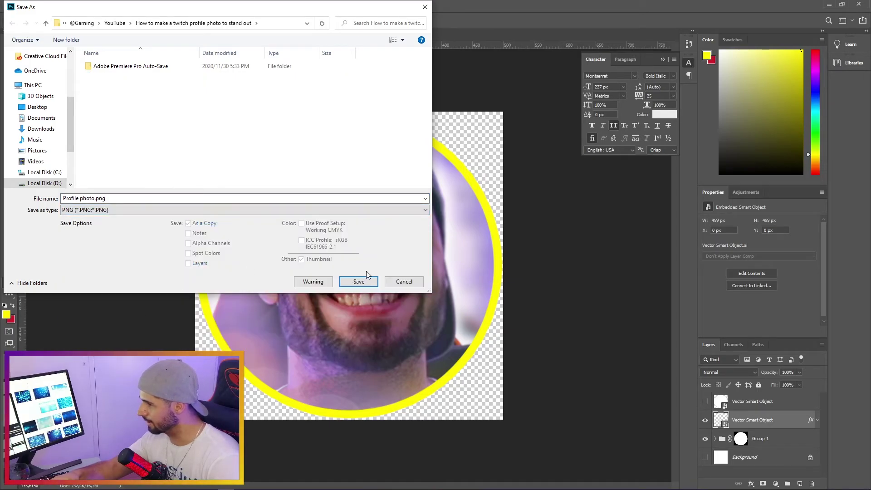
left_click(356, 282)
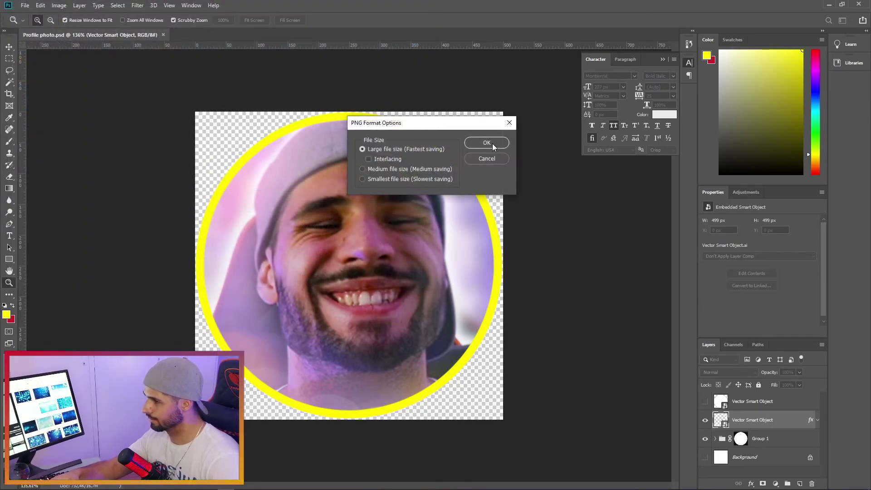
left_click(492, 142)
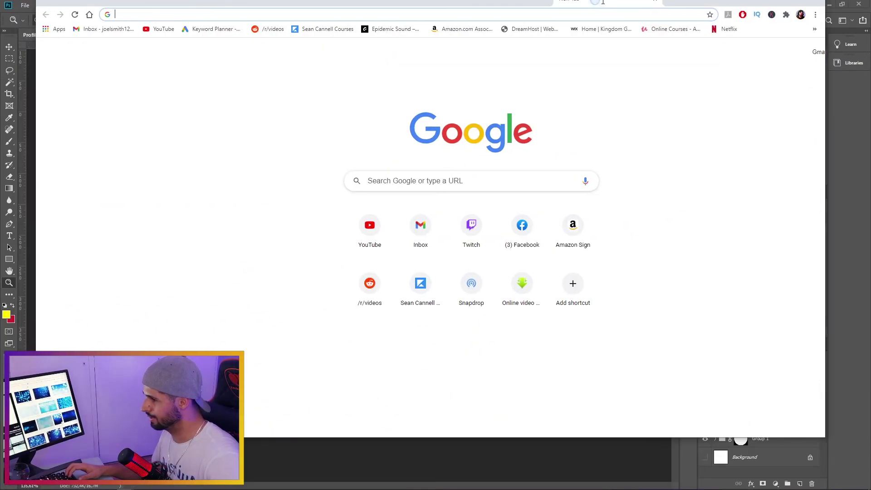
- Switch to the browser, load twitch.tv, and open the account's profile settings
type("tw")
key("Return")
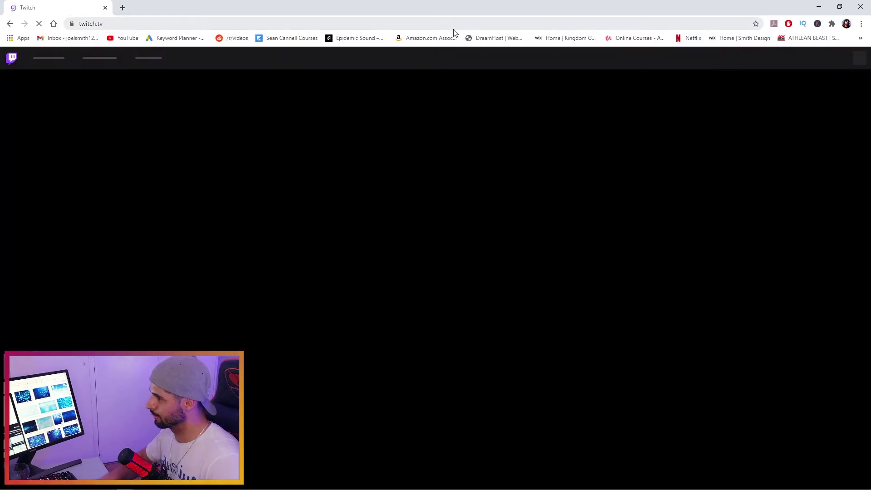
left_click(860, 58)
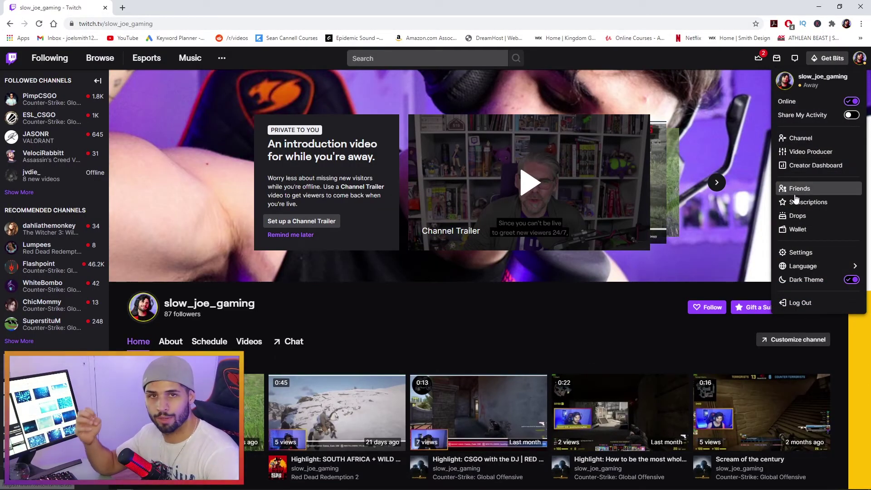
left_click(801, 253)
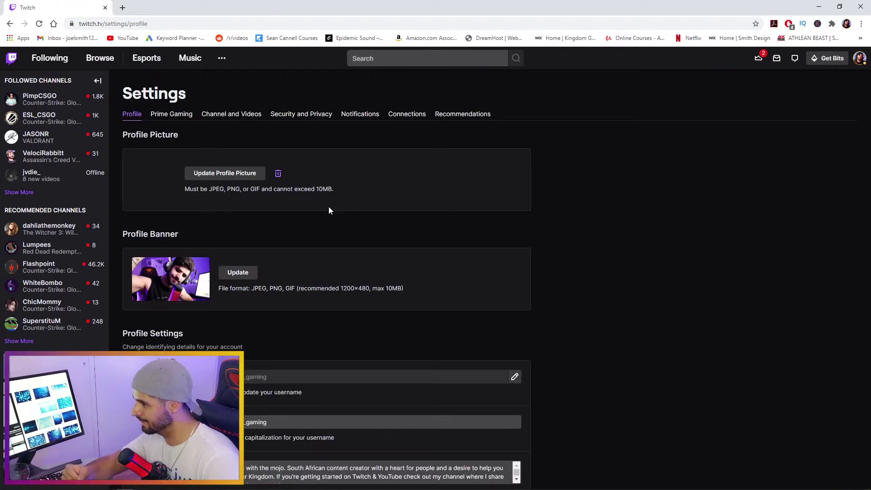
- Upload Profile photo.png as the new Twitch profile picture and save it
left_click(229, 174)
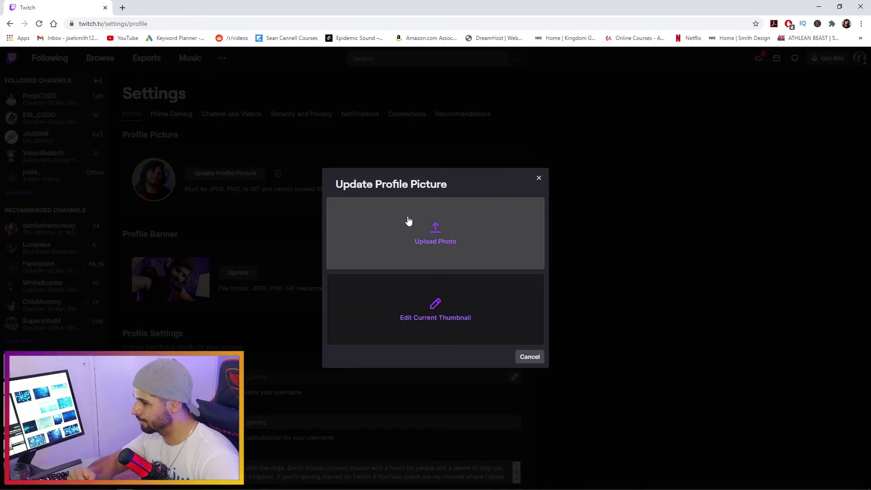
left_click(448, 232)
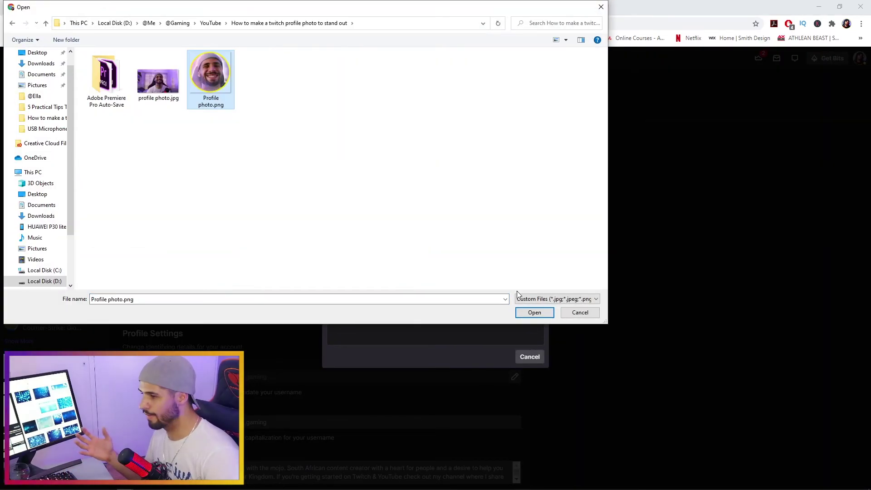
left_click(535, 312)
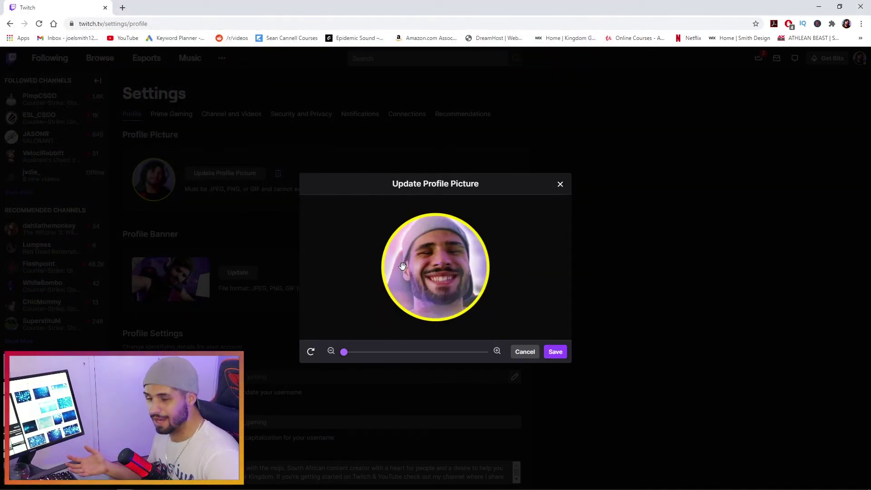
left_click(558, 352)
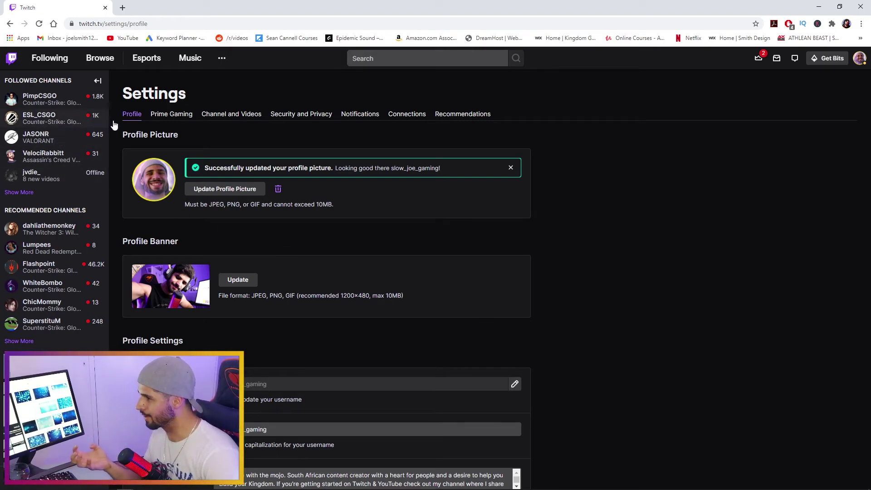
- Switch to a second browser profile and open the updated Twitch channel to check its new profile picture
left_click(846, 24)
left_click(617, 108)
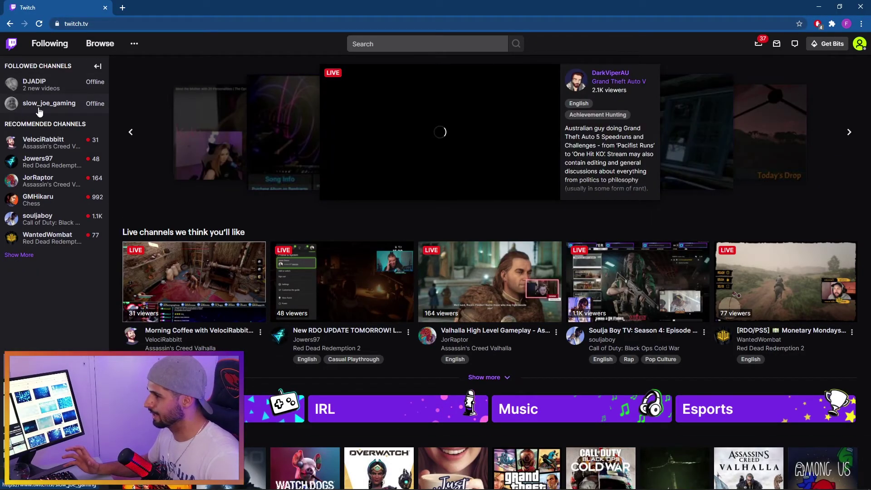
left_click(40, 109)
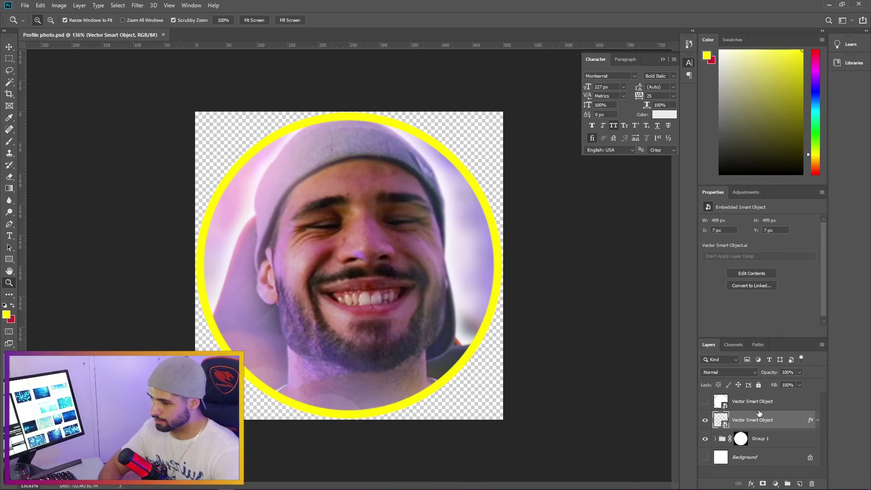
left_click(763, 408)
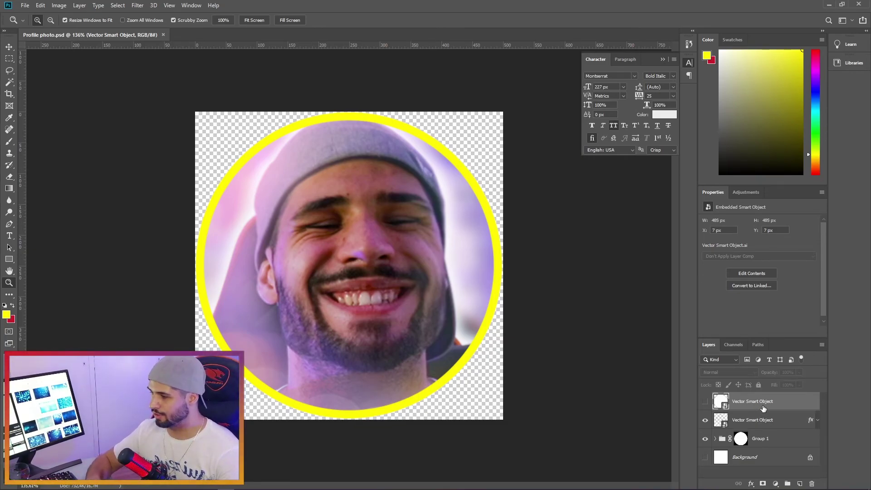
left_click(715, 439)
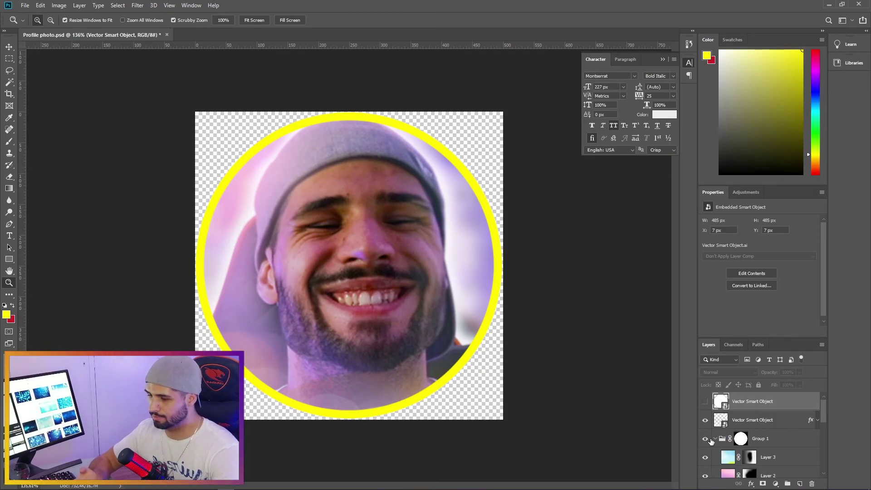
left_click(705, 439)
left_click(715, 439)
left_click(705, 439)
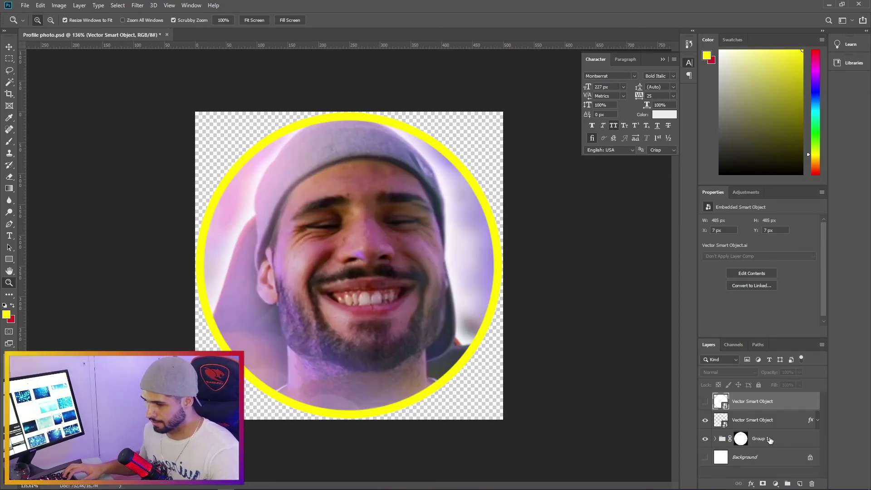
- Back in Photoshop, duplicate the masked Group 1 to keep a copy of the circular portrait
left_click(771, 440)
key("ctrl+j")
left_click(766, 438)
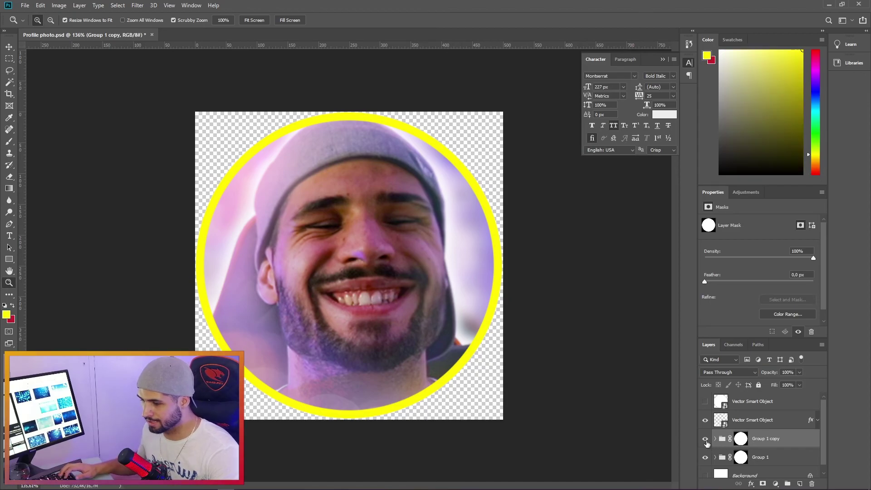
- Delete the circular layer mask from the original Group 1, and hide the group copy and the yellow ring
left_click(741, 457)
right_click(741, 457)
left_click(777, 390)
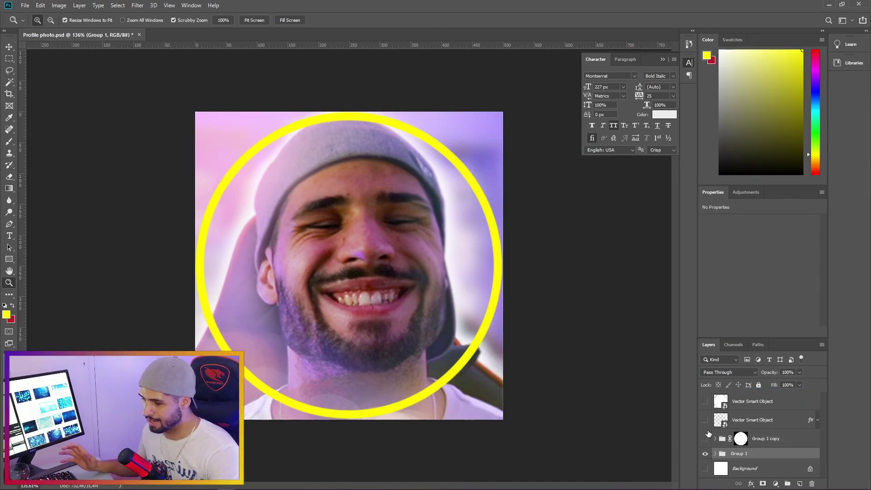
left_click(707, 436)
- Replace the visible Layer 1 copy portrait in Group 1 with Layer 1, placed directly above it with the drop shadow copied over
left_click(716, 454)
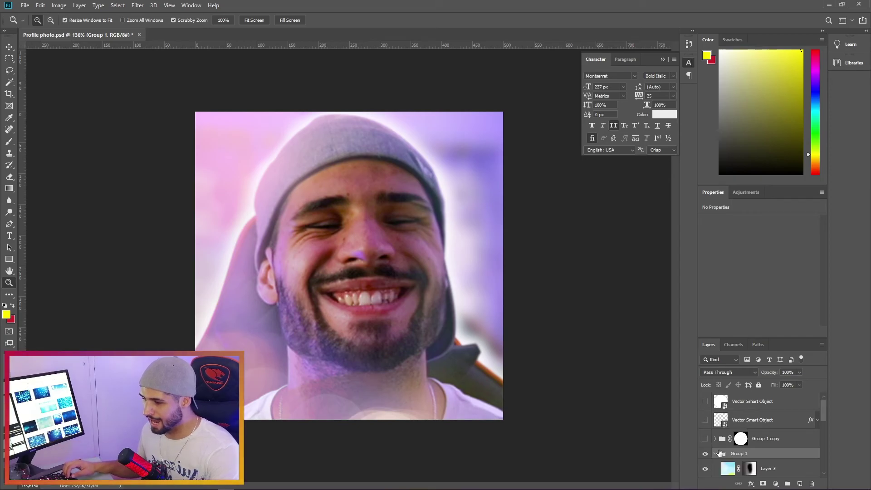
scroll(758, 440, "down", 2)
left_click(758, 451)
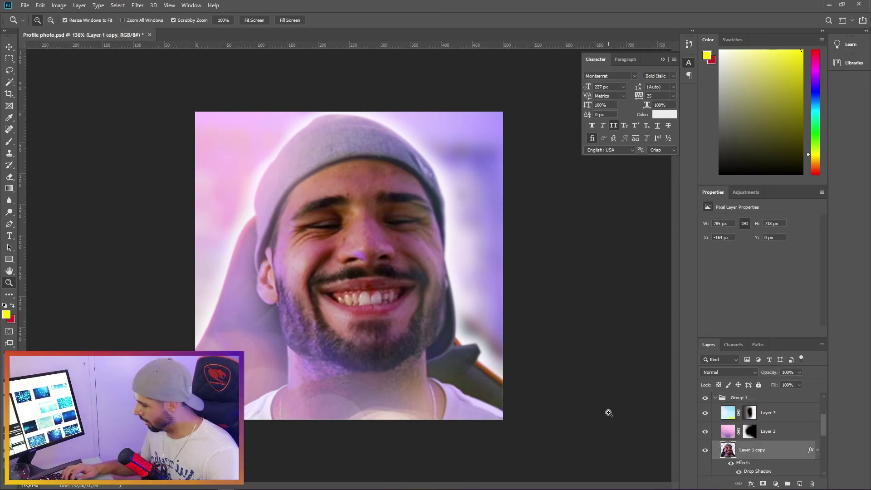
key("v")
mouse_move(200, 489)
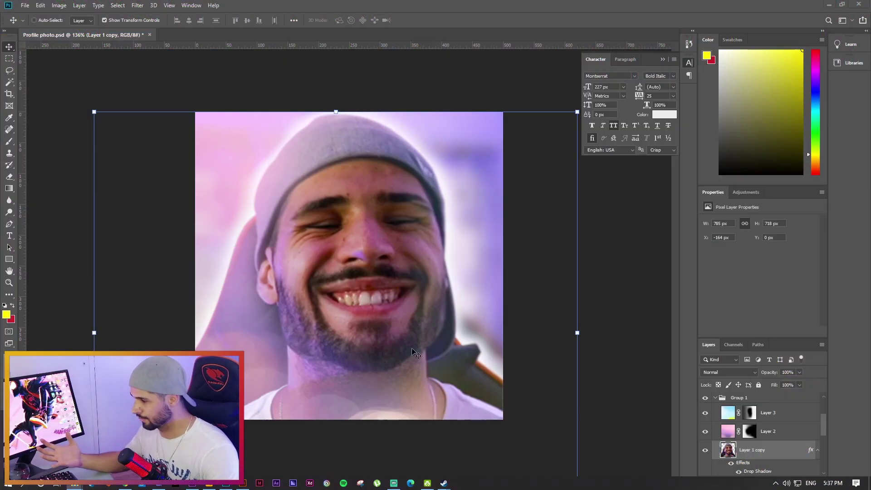
scroll(778, 423, "down", 2)
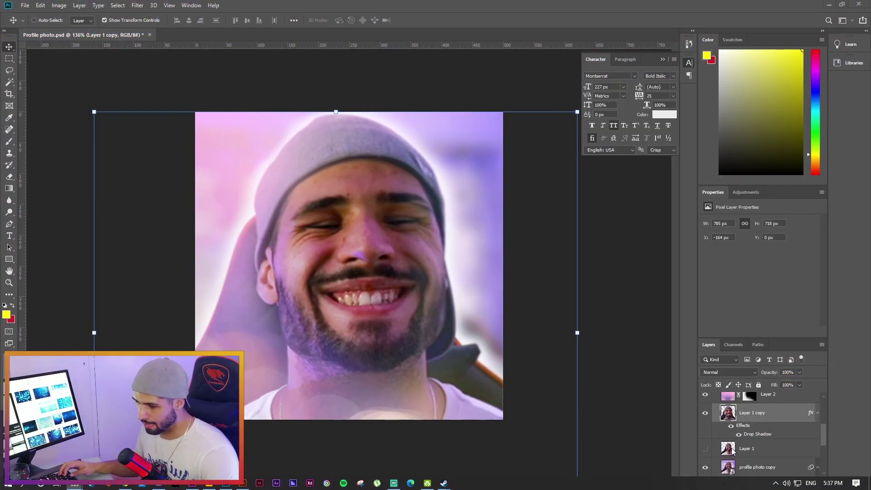
left_click(705, 449)
left_click_drag(750, 450, 755, 410)
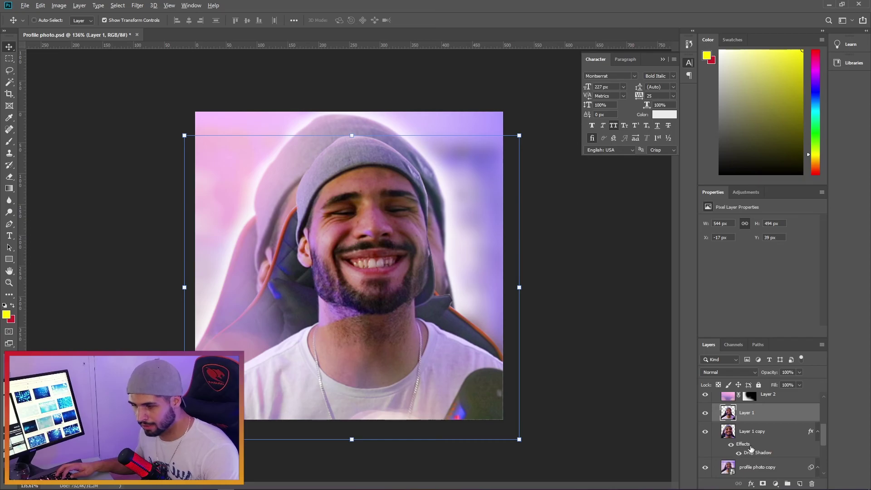
left_click_drag(750, 432, 748, 417)
left_click(705, 449)
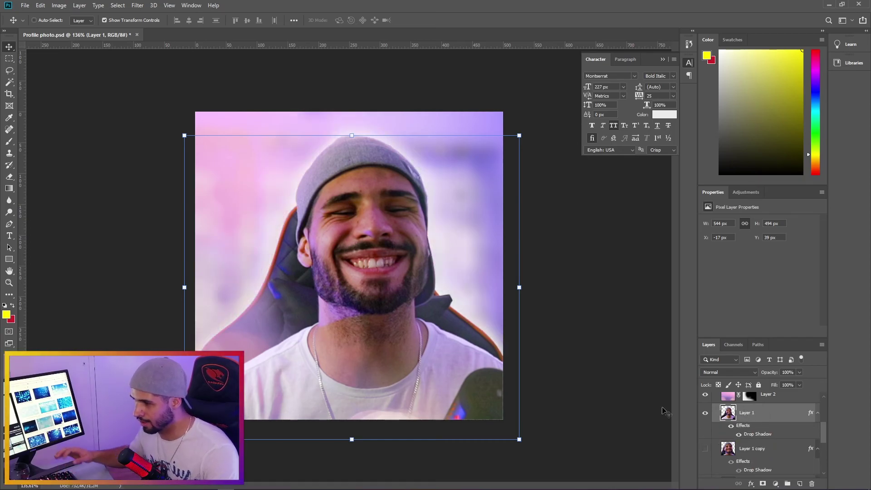
- Set Layer 1's drop shadow colour to black (000000) and its size to 9 px
double_click(750, 421)
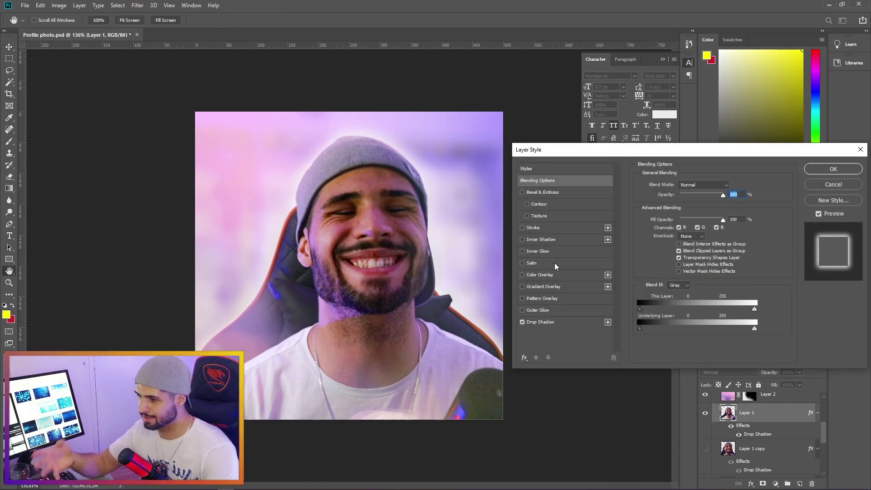
left_click(538, 322)
left_click(728, 189)
type("000000")
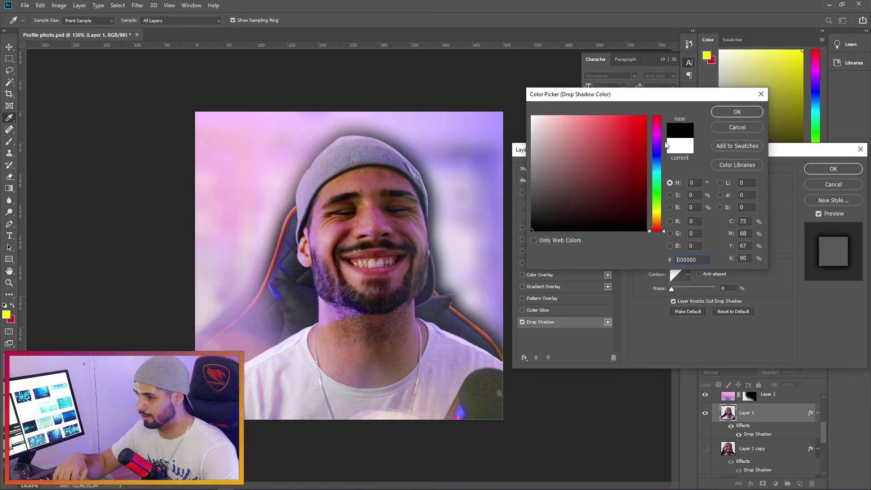
left_click(732, 112)
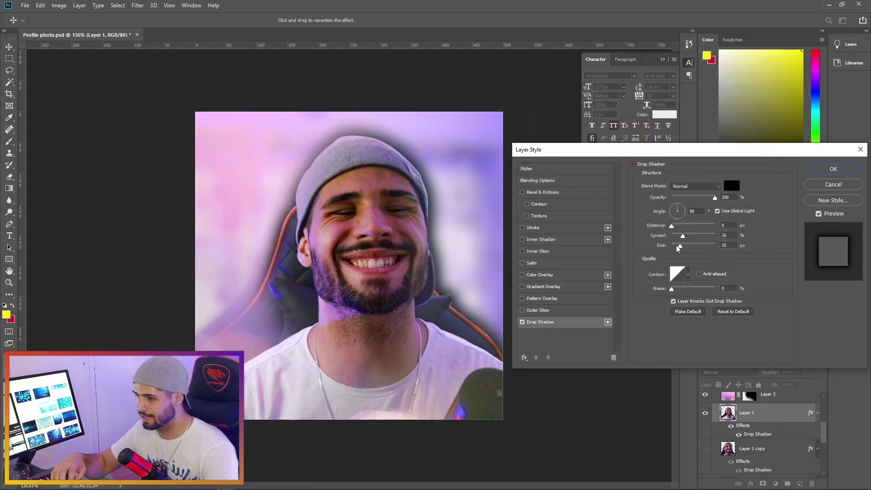
left_click_drag(676, 246, 679, 248)
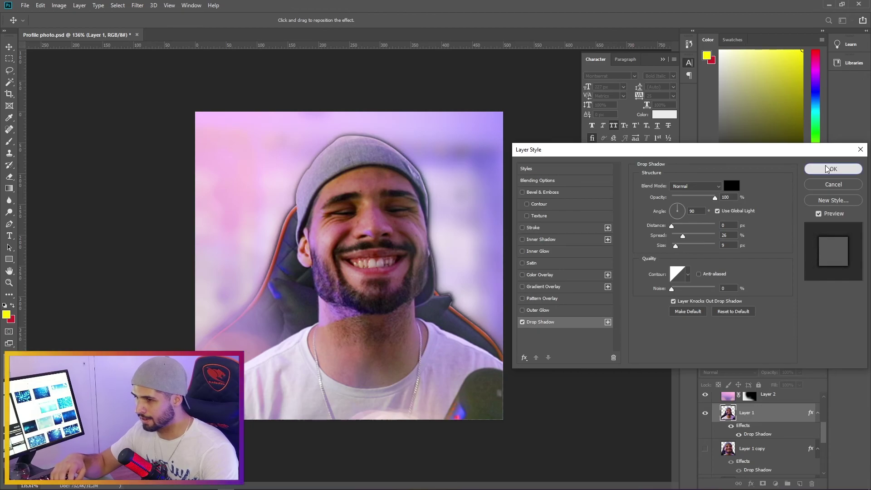
left_click(834, 169)
- Try copying Layer 2's mask onto Layer 1, and undo the copy
scroll(756, 430, "up", 3)
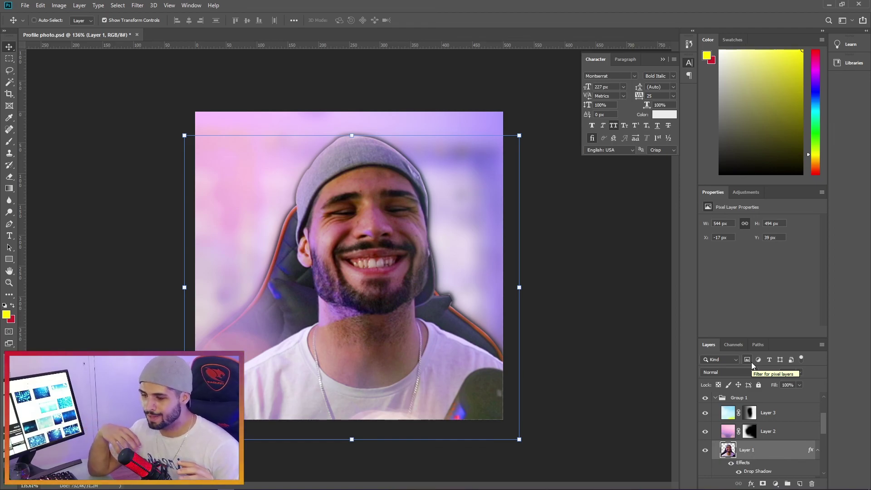
left_click_drag(750, 436, 751, 451)
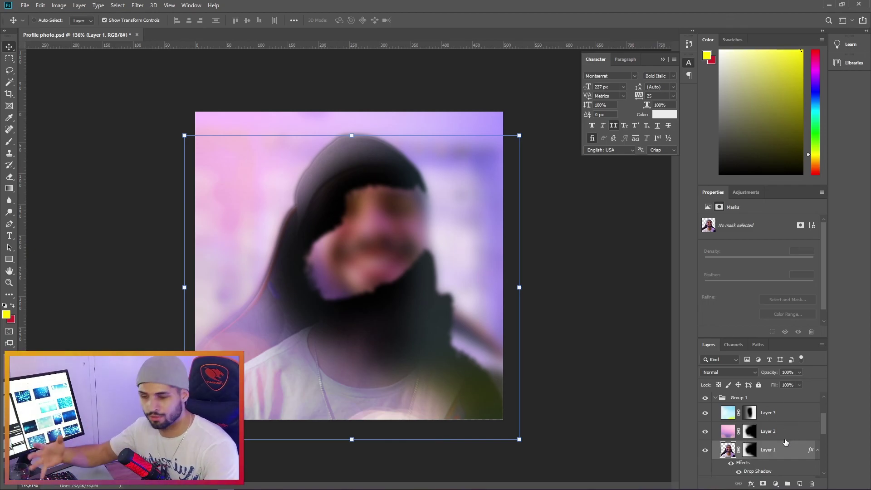
key("ctrl+z")
- Save the Photoshop document with the alternative portrait version
key("ctrl+s")
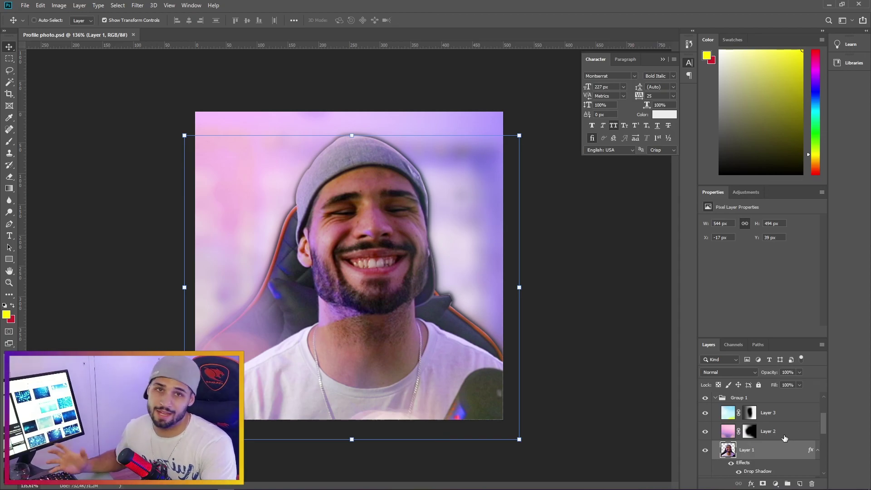